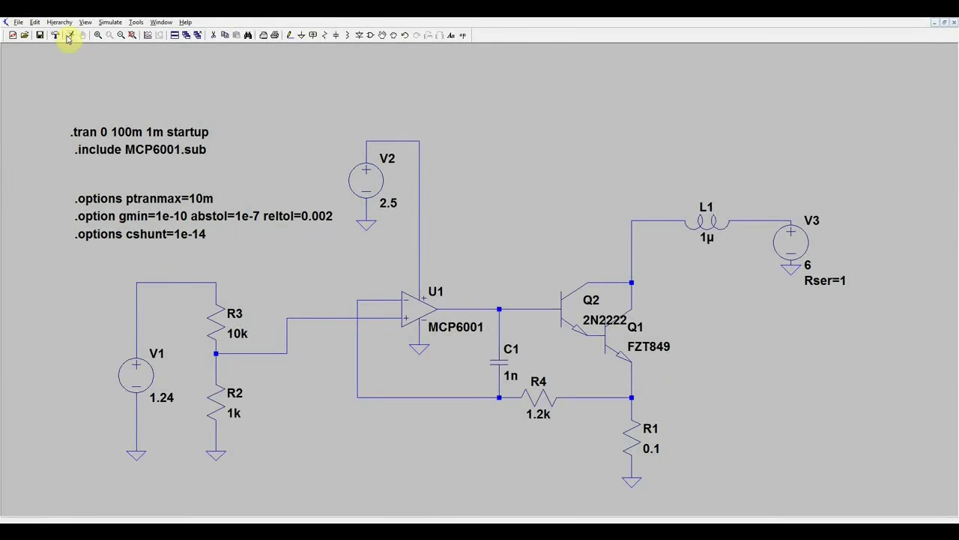
Run the example circuit and plot the current through V3, about -1.122 A.
{"action": "left_click", "coordinate": [69, 35]}
{"action": "left_click", "coordinate": [617, 386]}
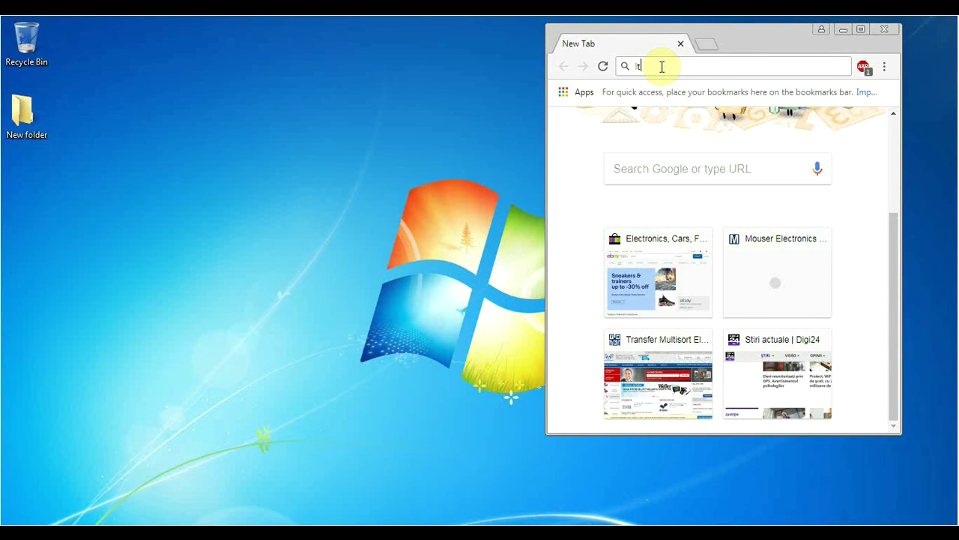
Search the web for 'ltspice' and open the Analog Devices LTspice Design Center page.
{"action": "key", "text": "Return"}
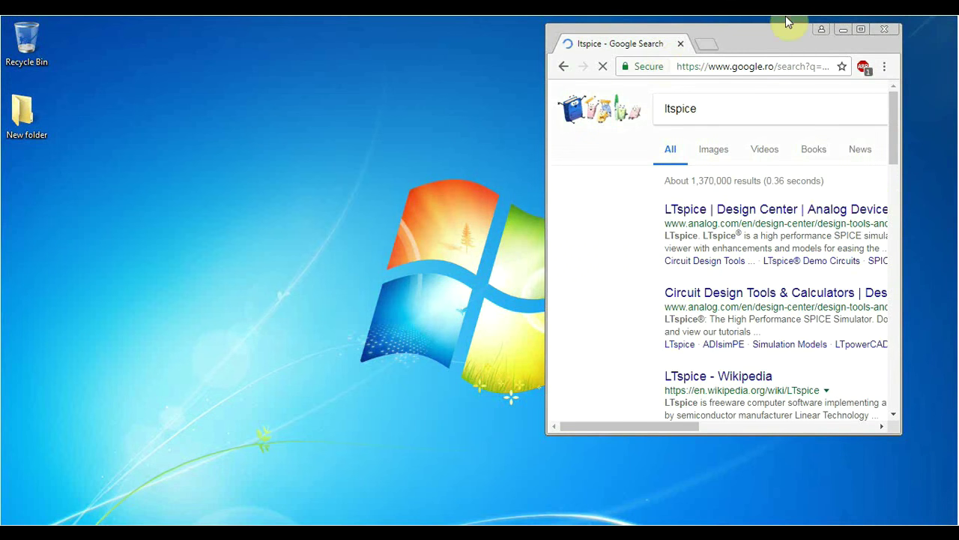
{"action": "left_click", "coordinate": [861, 28]}
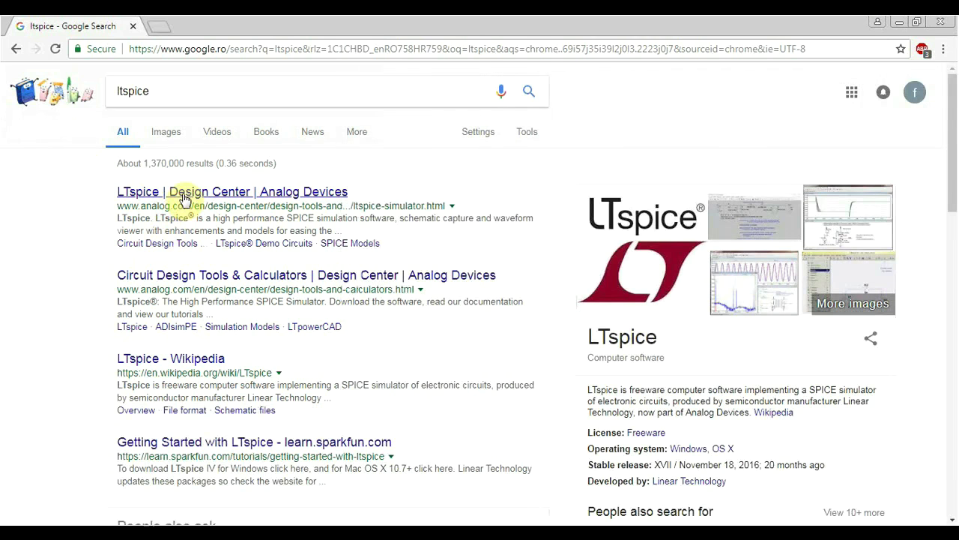
{"action": "left_click", "coordinate": [183, 196]}
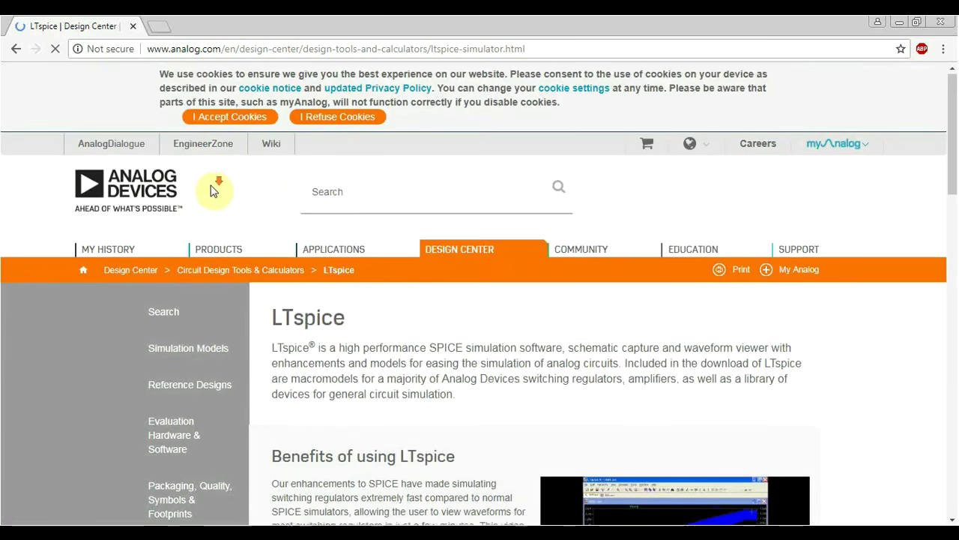
Download LTspiceXVII.exe for Windows 7, 8 and 10, launch it and accept the license.
{"action": "scroll", "coordinate": [215, 195], "scroll_direction": "down", "scroll_amount": 2}
{"action": "scroll", "coordinate": [396, 247], "scroll_direction": "down", "scroll_amount": 3}
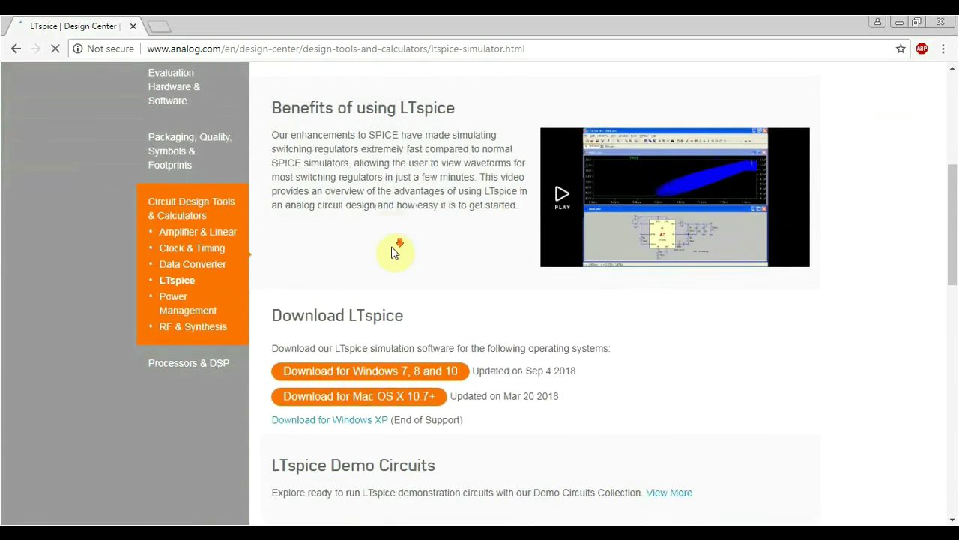
{"action": "scroll", "coordinate": [398, 250], "scroll_direction": "down", "scroll_amount": 2}
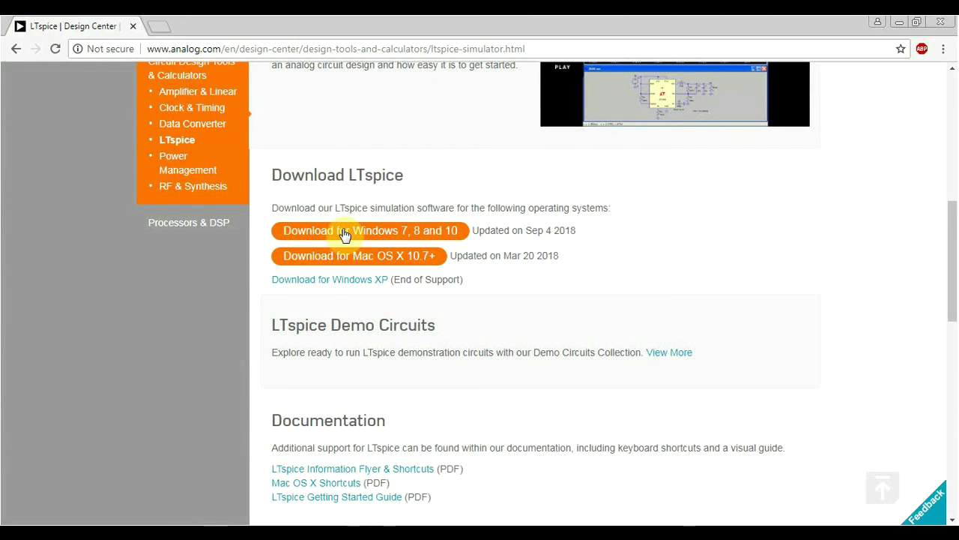
{"action": "left_click", "coordinate": [404, 233]}
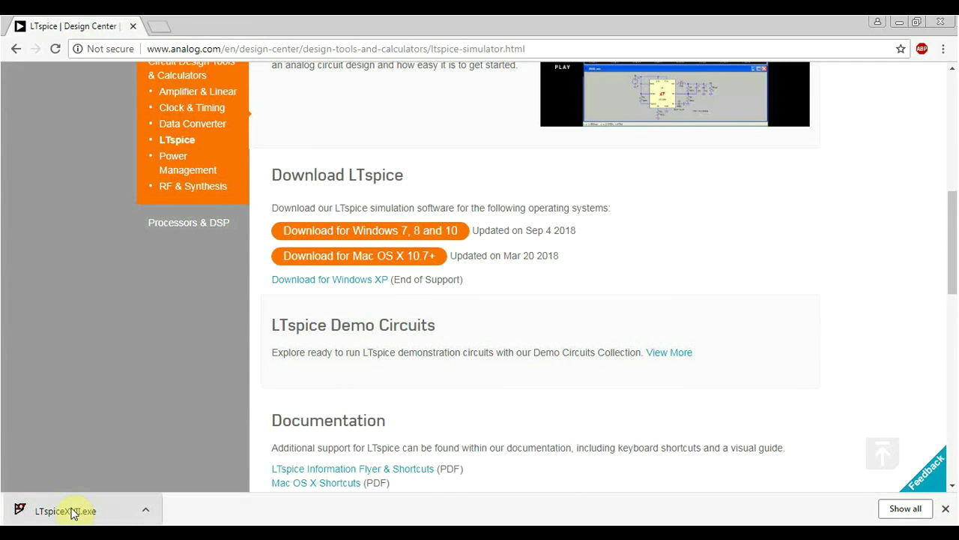
{"action": "left_click", "coordinate": [72, 513]}
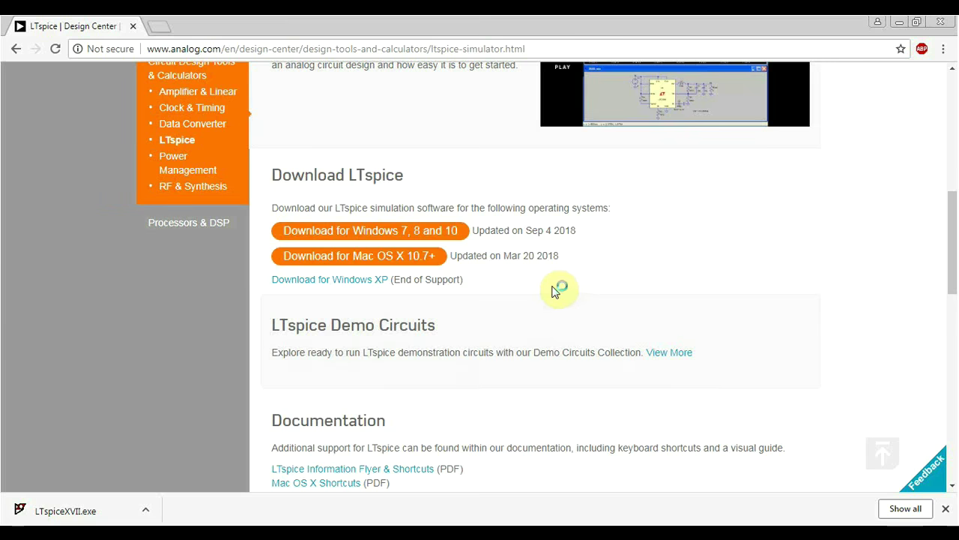
{"action": "left_click", "coordinate": [469, 358]}
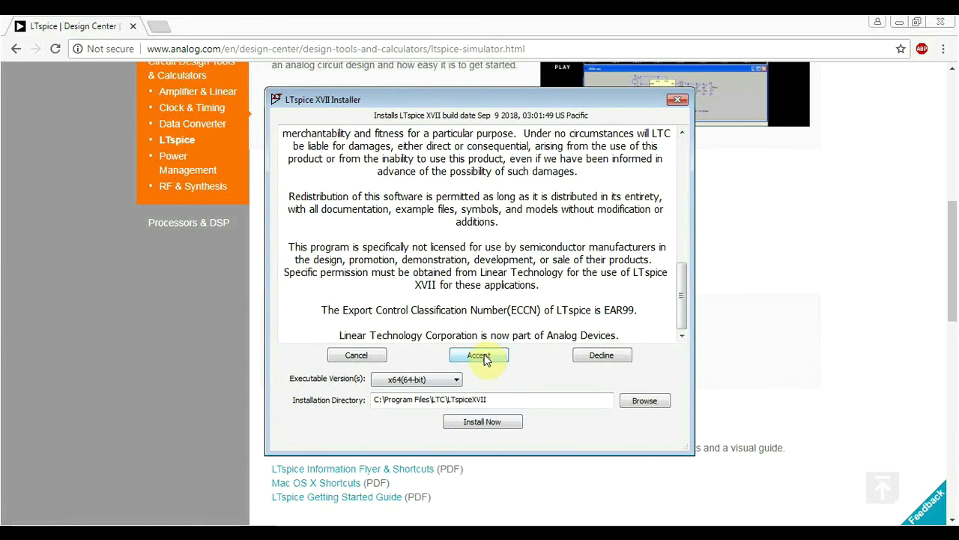
Install LTspice XVII with Install Now and dismiss the success message.
{"action": "left_click", "coordinate": [483, 420]}
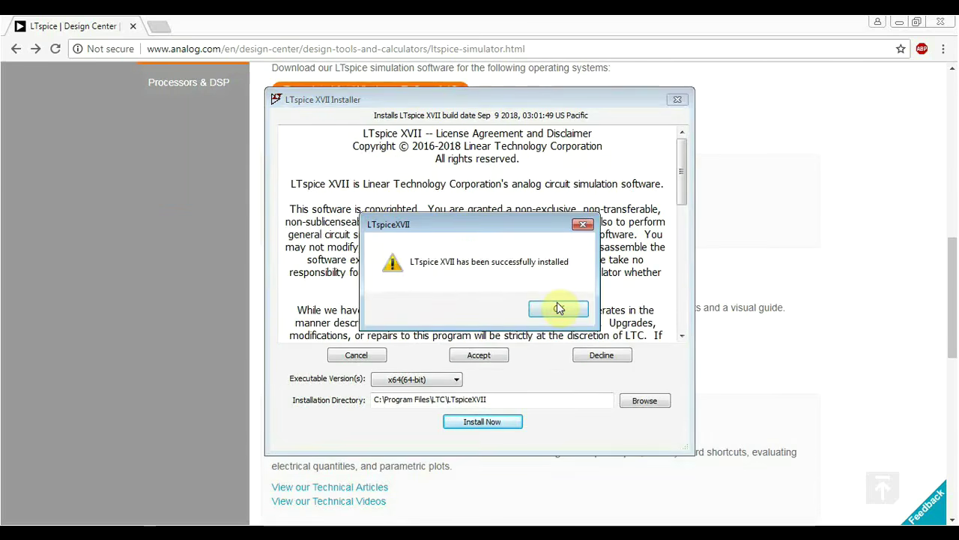
{"action": "left_click", "coordinate": [556, 307]}
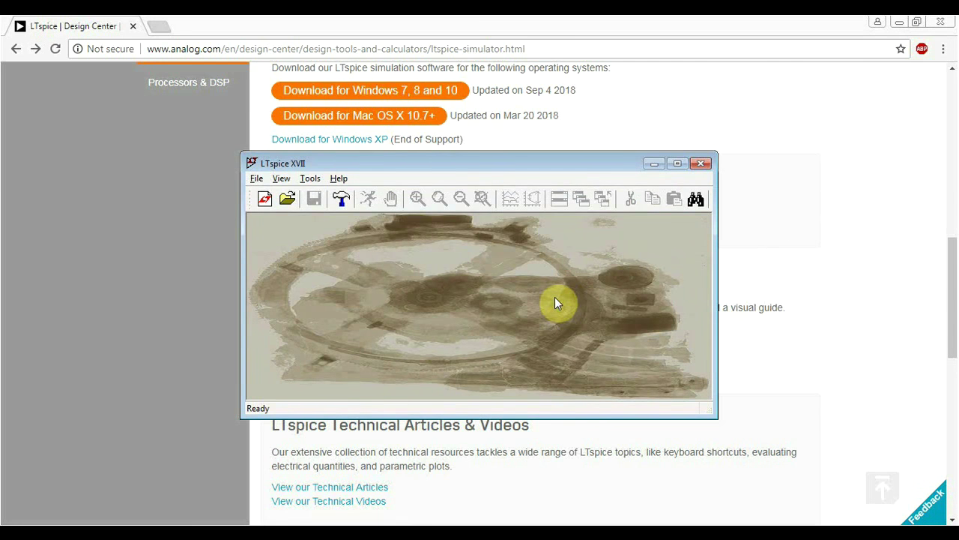
Maximize the LTspice window and create the blank schematic Draft1.asc.
{"action": "left_click", "coordinate": [677, 163]}
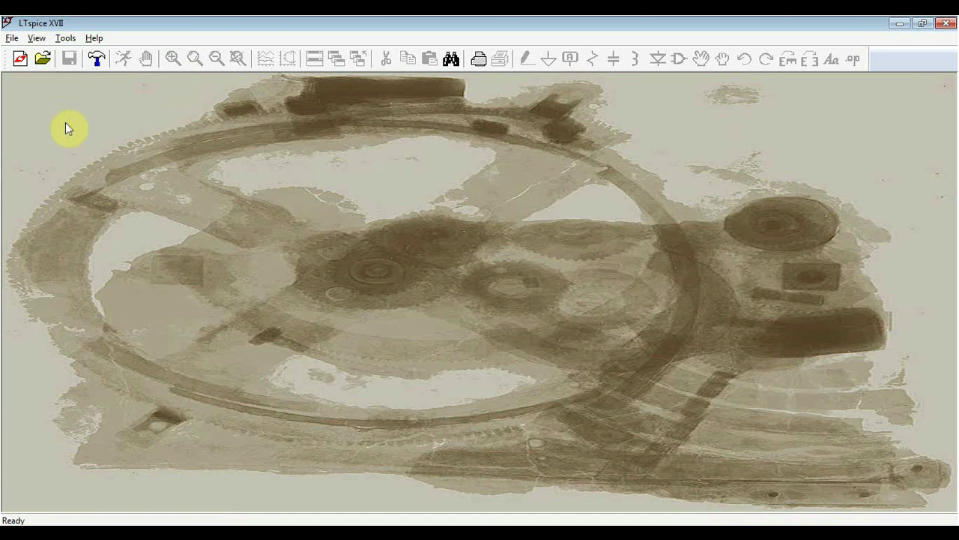
{"action": "left_click", "coordinate": [19, 61]}
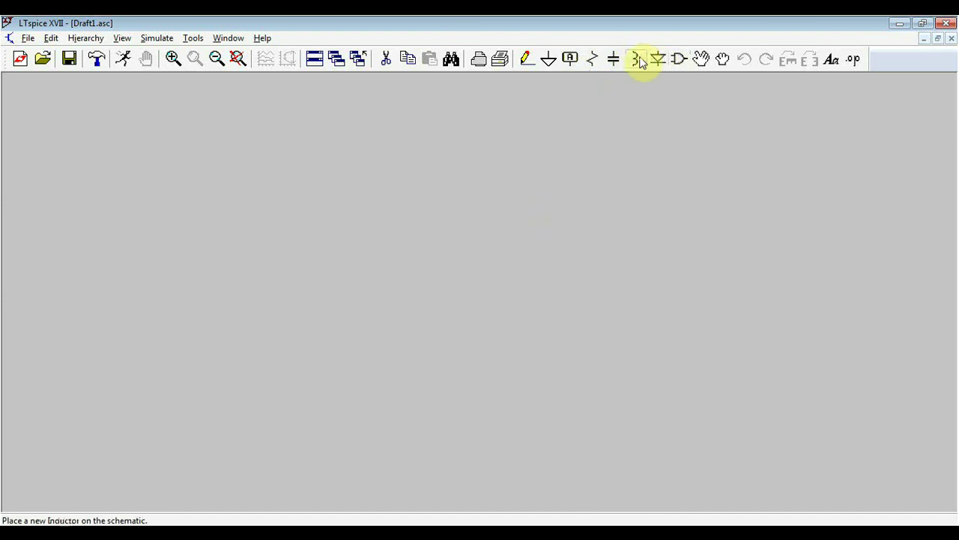
Place resistor R1 near the page centre and resistor R2 below it.
{"action": "left_click", "coordinate": [592, 58]}
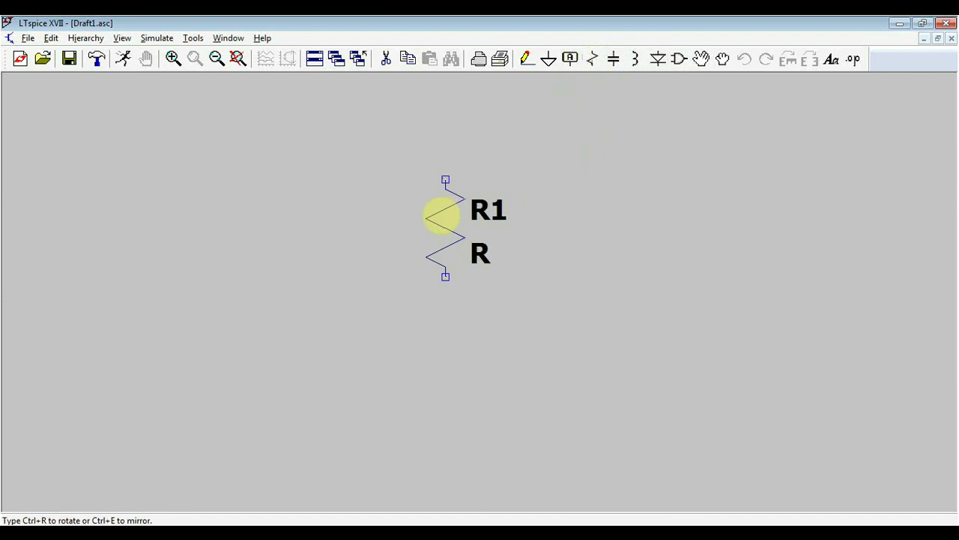
{"action": "left_click", "coordinate": [439, 212]}
{"action": "key", "text": "Escape"}
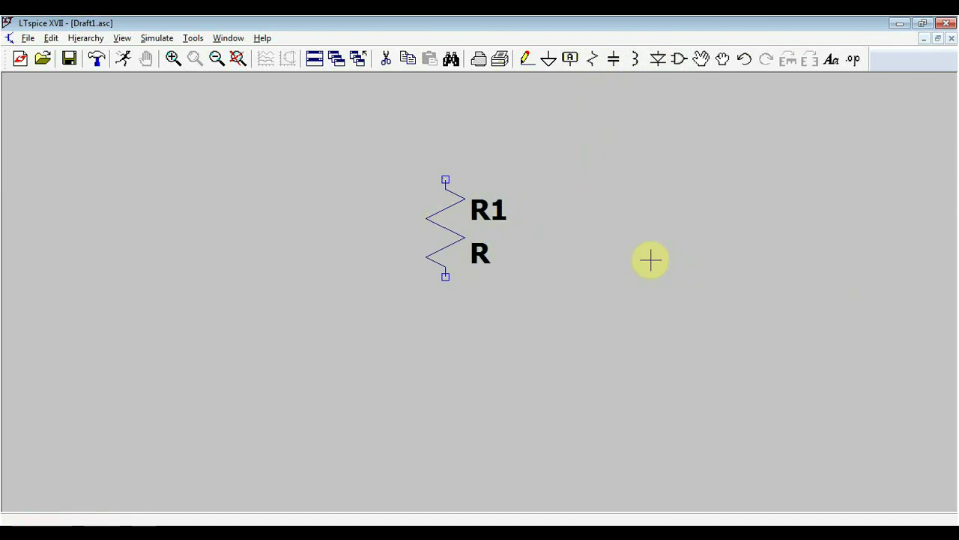
{"action": "key", "text": "r"}
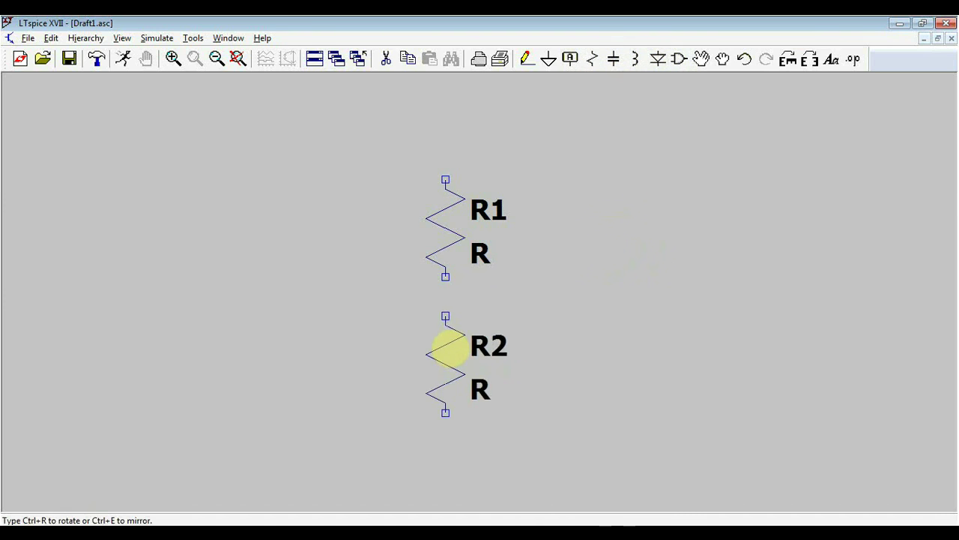
{"action": "left_click", "coordinate": [448, 349]}
{"action": "key", "text": "Escape"}
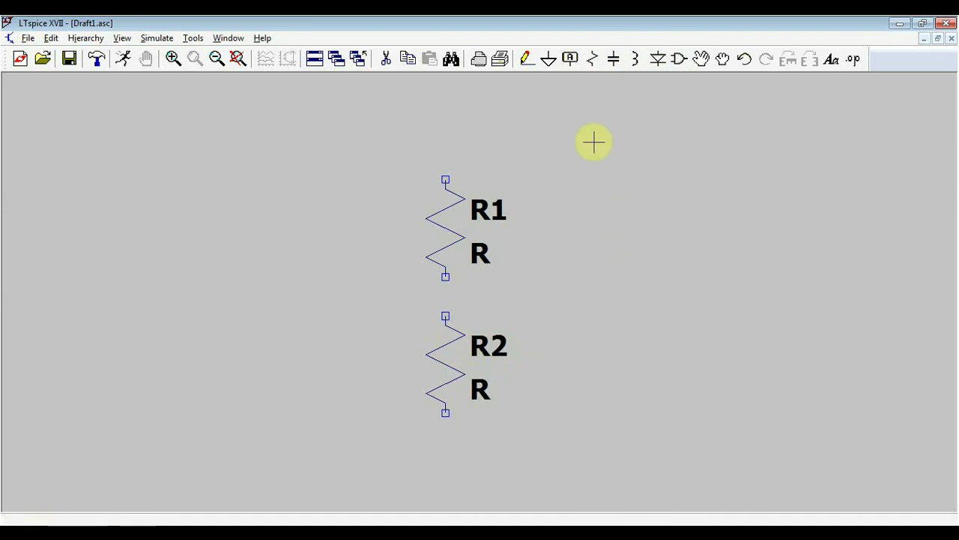
Place voltage source V1 from the component library to the left of the resistors.
{"action": "left_click", "coordinate": [679, 60]}
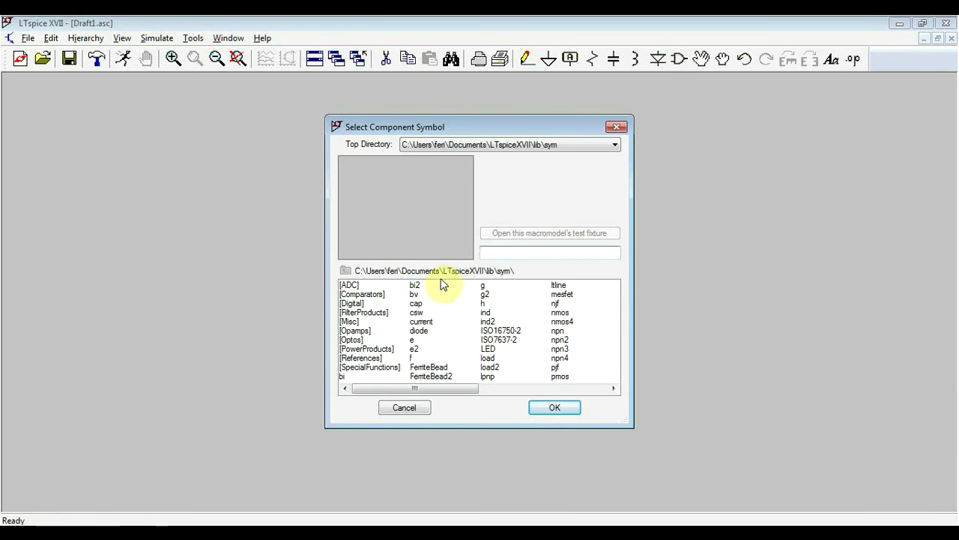
{"action": "left_click_drag", "start_coordinate": [418, 388], "coordinate": [556, 395]}
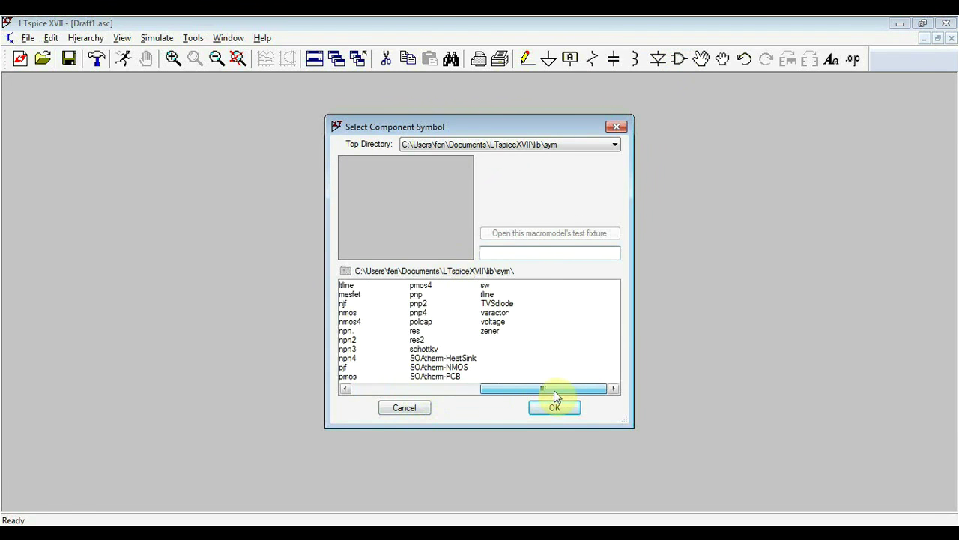
{"action": "left_click", "coordinate": [491, 322]}
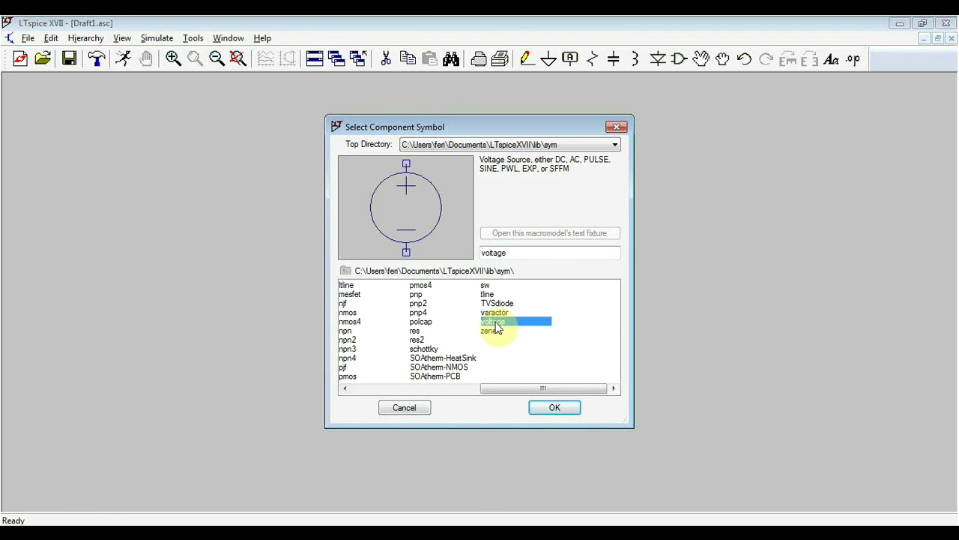
{"action": "left_click", "coordinate": [555, 409]}
{"action": "left_click", "coordinate": [250, 264]}
{"action": "key", "text": "Escape"}
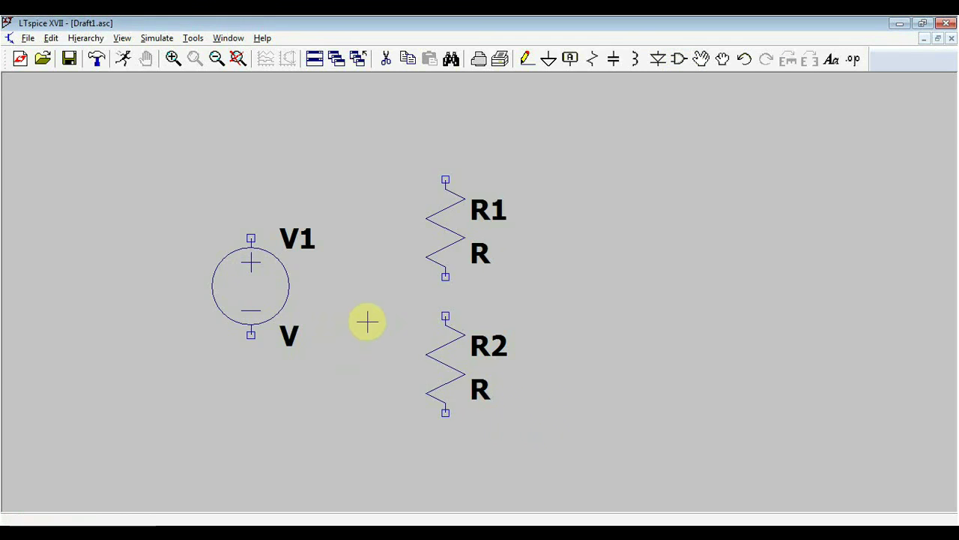
Place ground symbols below V1 and below R2.
{"action": "left_click", "coordinate": [550, 61]}
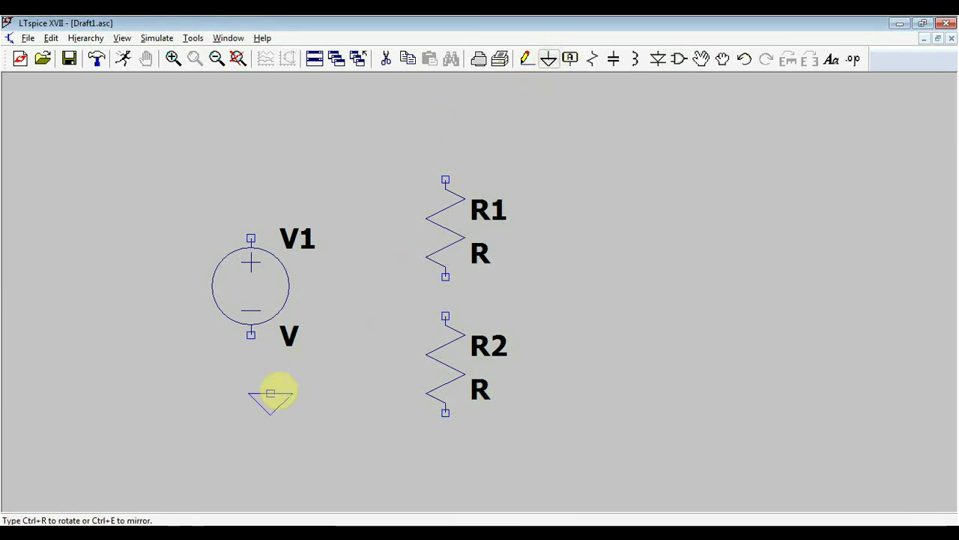
{"action": "left_click", "coordinate": [271, 413]}
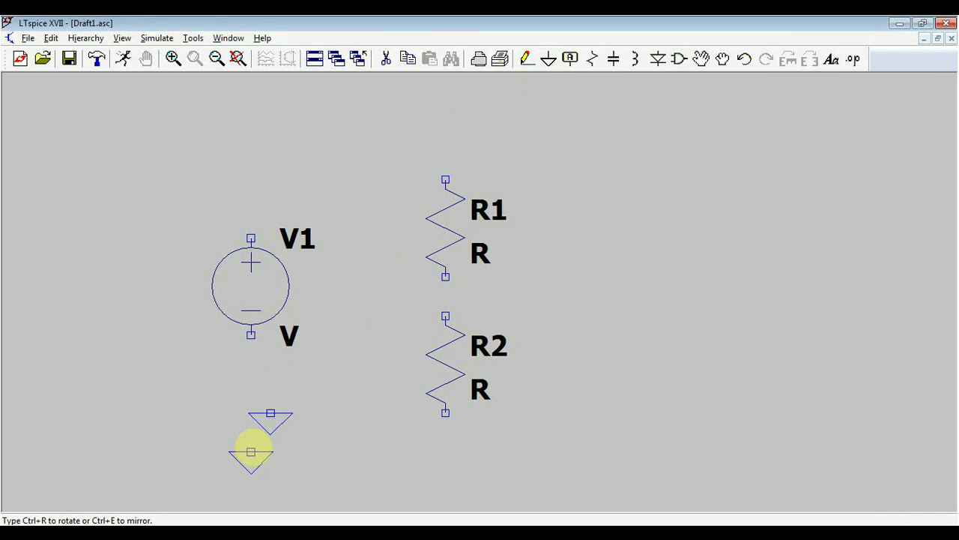
{"action": "left_click", "coordinate": [251, 452]}
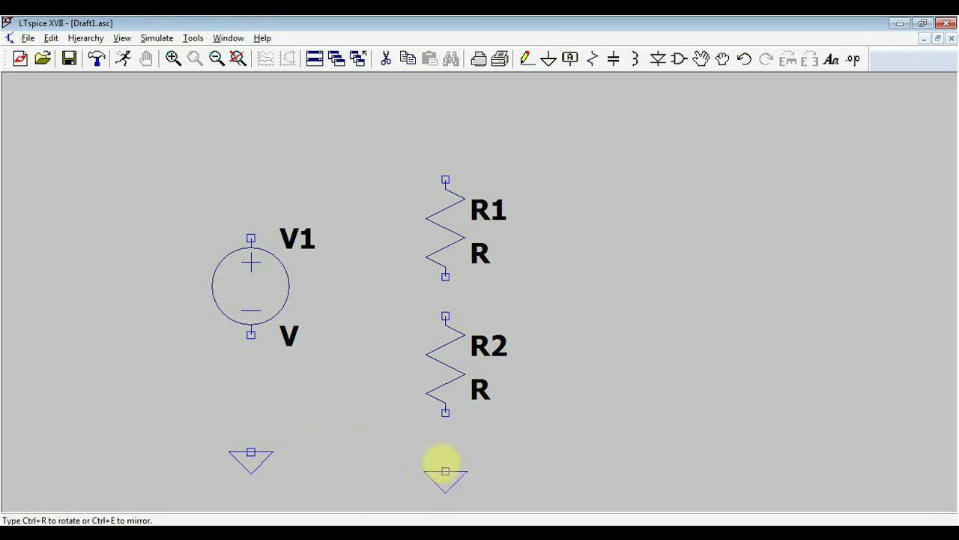
{"action": "left_click", "coordinate": [445, 452]}
{"action": "key", "text": "Escape"}
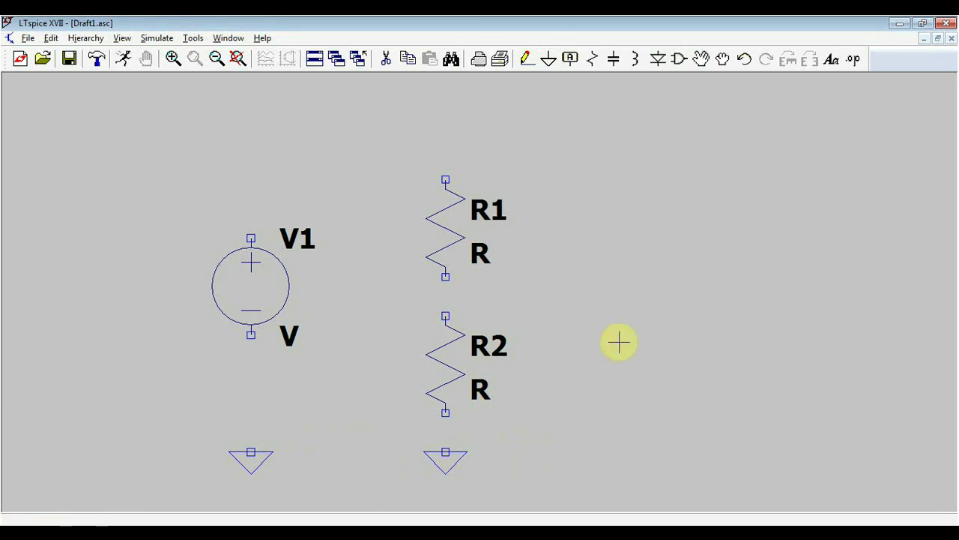
Wire the left ground up over to R1's top and down through R1 and R2 to ground.
{"action": "left_click", "coordinate": [527, 60]}
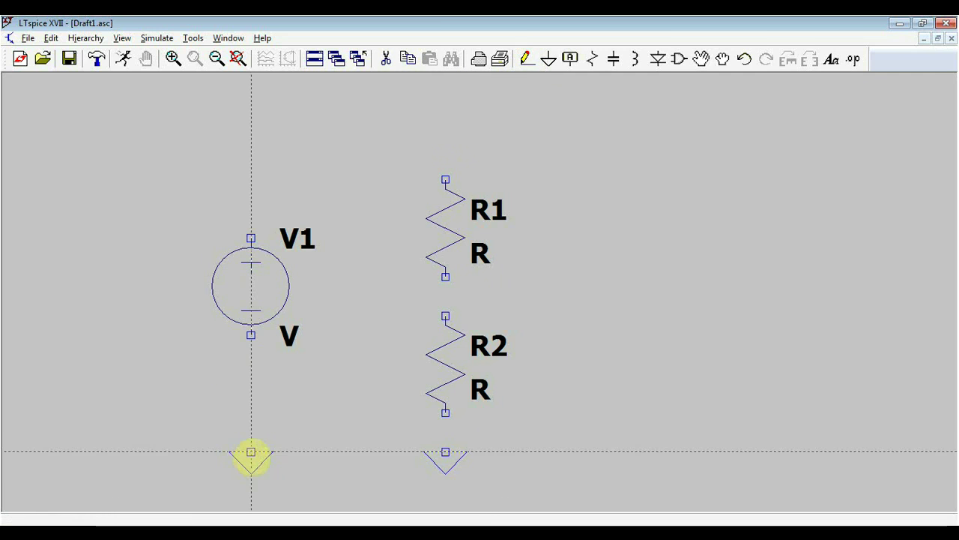
{"action": "left_click", "coordinate": [251, 452]}
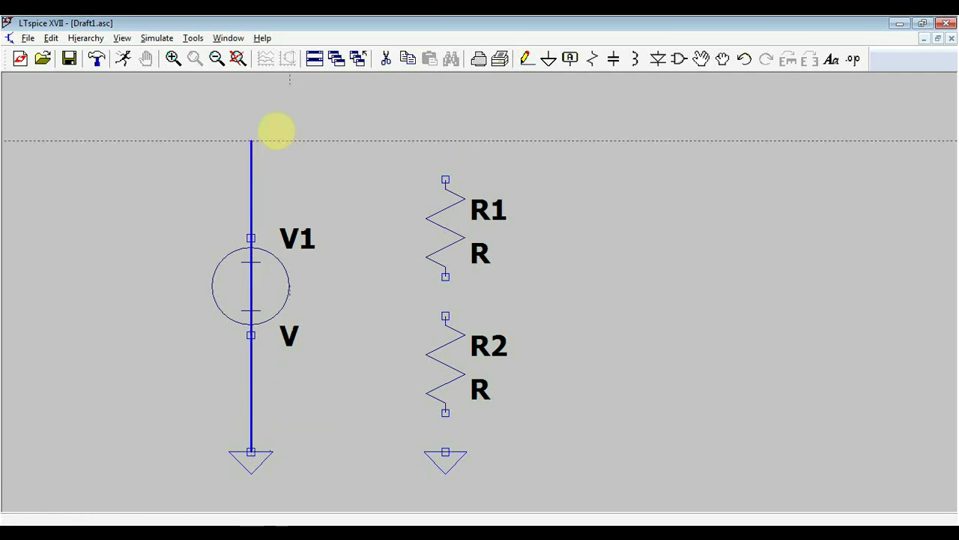
{"action": "left_click", "coordinate": [445, 101]}
{"action": "left_click", "coordinate": [442, 453]}
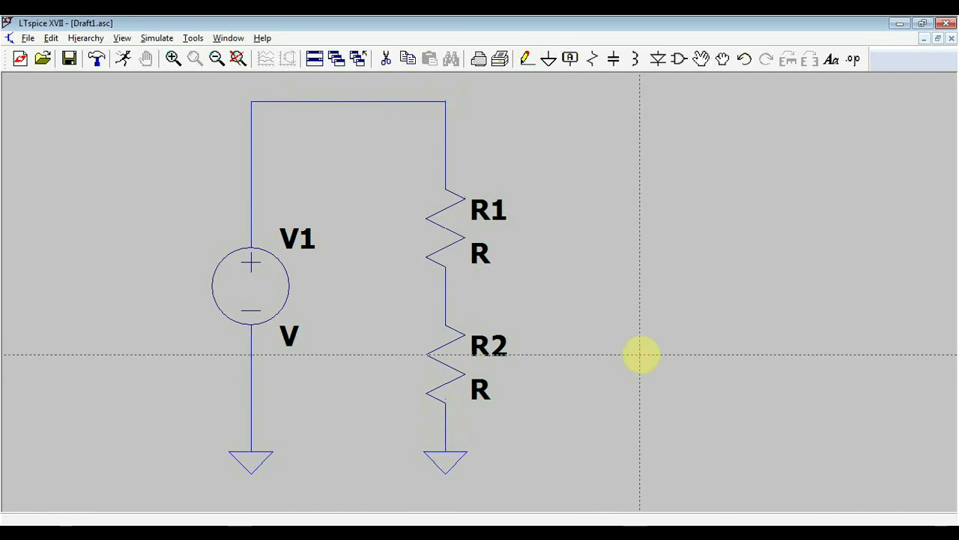
{"action": "key", "text": "Escape"}
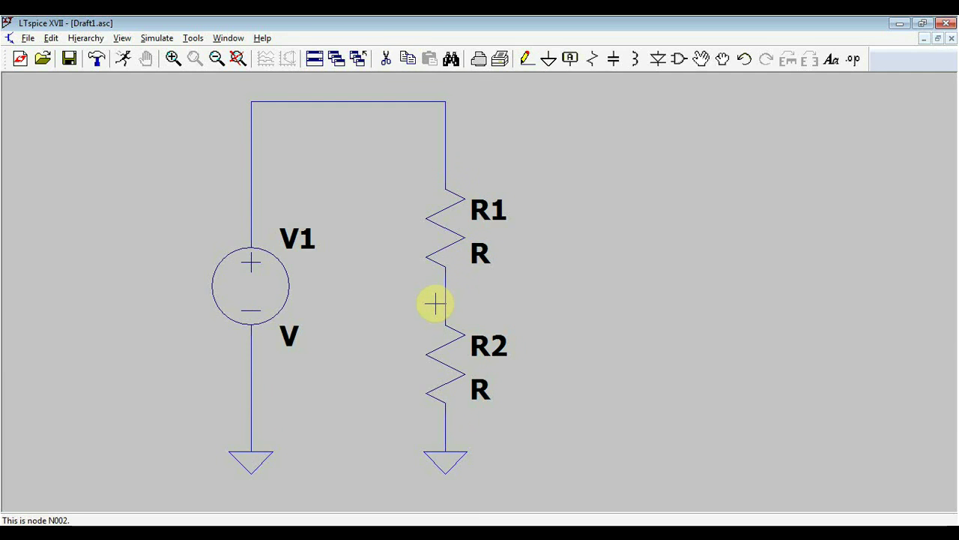
Set voltage source V1's DC value to 10.
{"action": "right_click", "coordinate": [264, 268]}
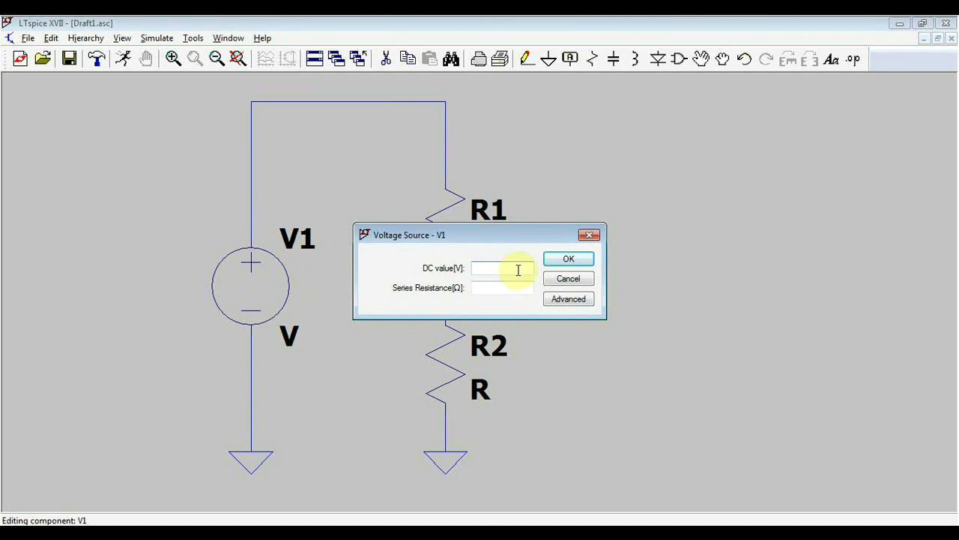
{"action": "left_click", "coordinate": [587, 235]}
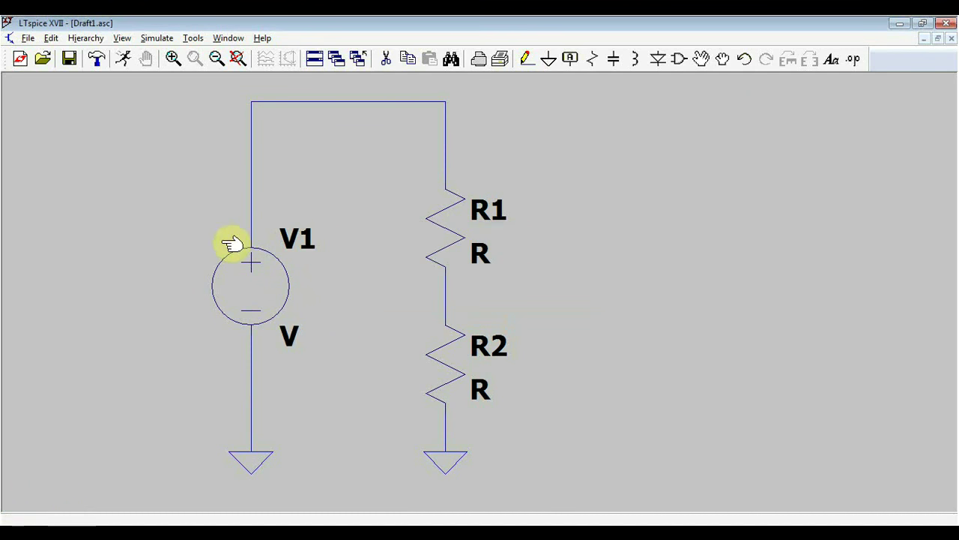
{"action": "right_click", "coordinate": [264, 283]}
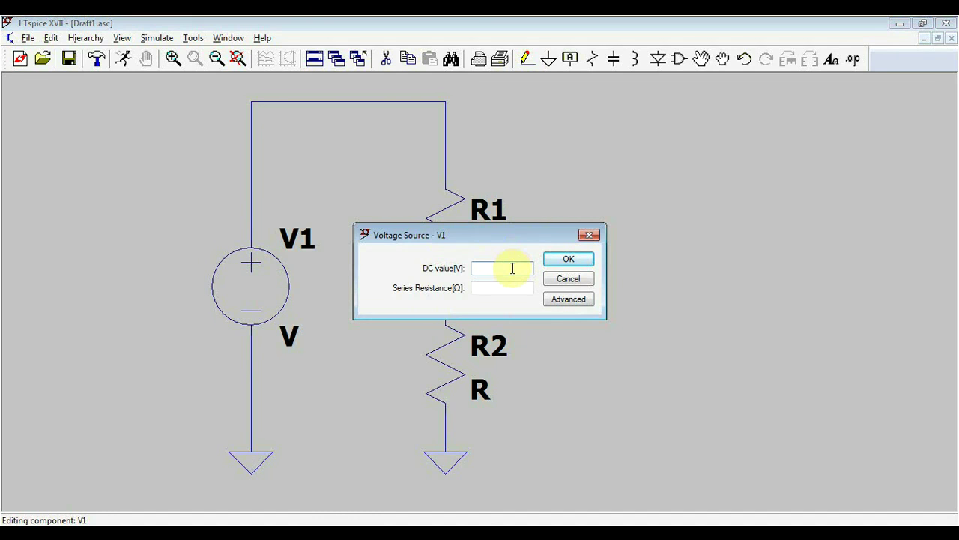
{"action": "left_click", "coordinate": [512, 267]}
{"action": "type", "text": "10"}
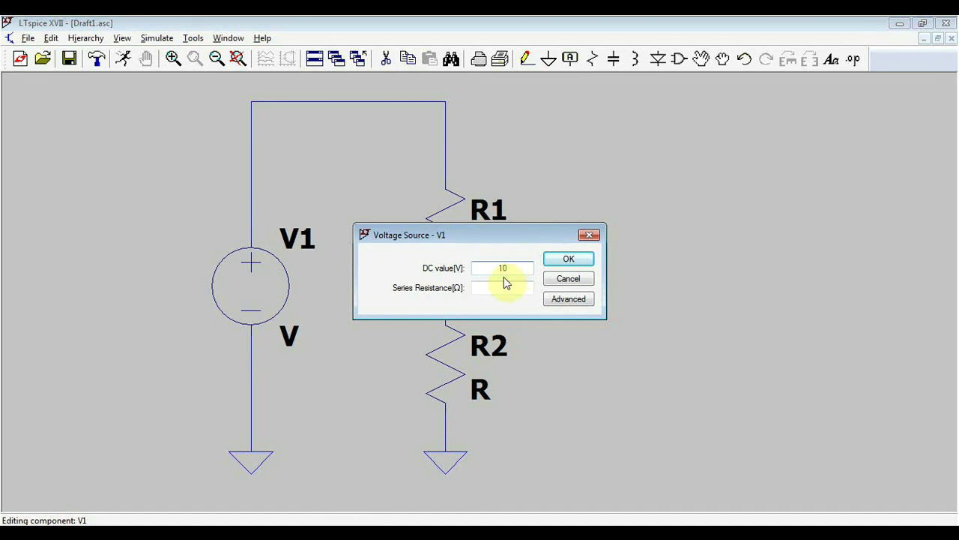
{"action": "left_click", "coordinate": [568, 259]}
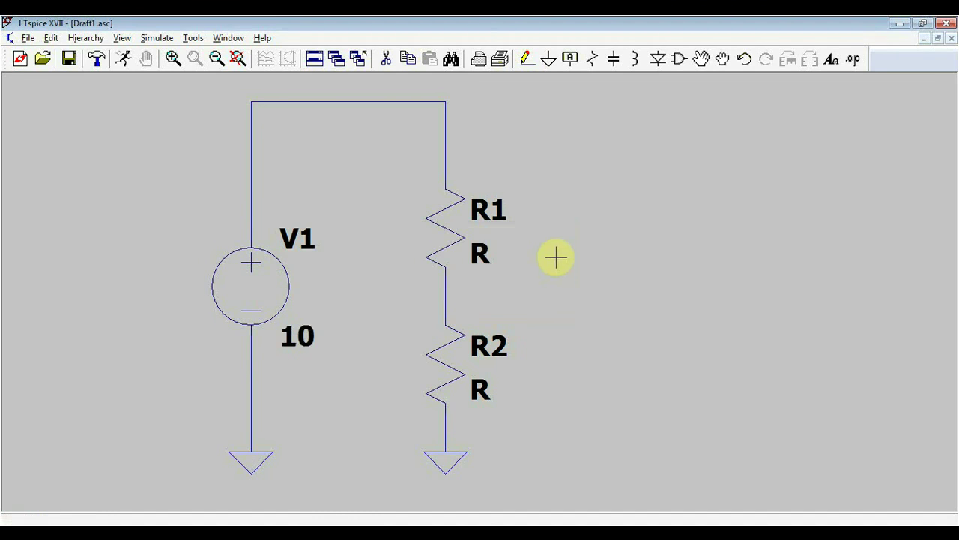
Set R1's resistance to 10k and R2's resistance to 20k.
{"action": "right_click", "coordinate": [457, 221]}
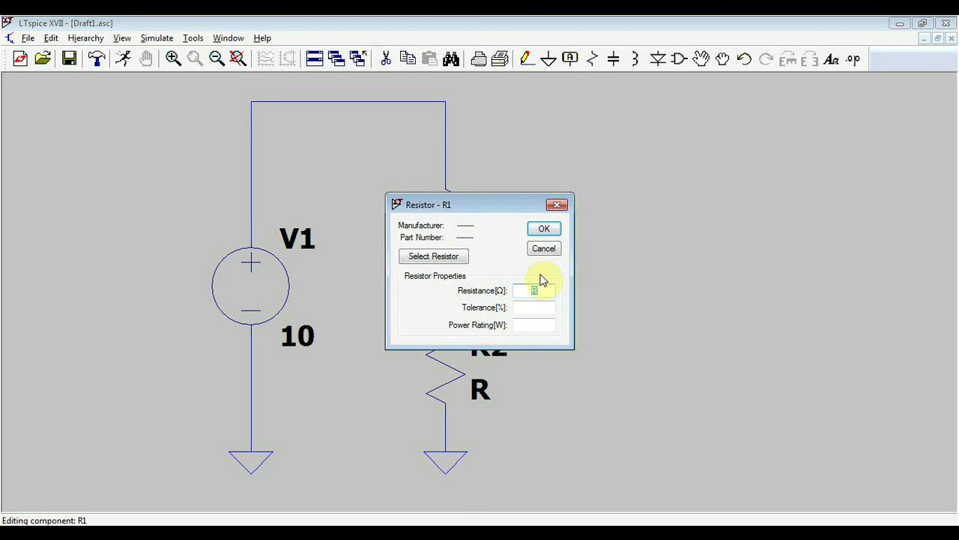
{"action": "left_click", "coordinate": [544, 228]}
{"action": "right_click", "coordinate": [458, 375]}
{"action": "type", "text": "20k"}
{"action": "key", "text": "Return"}
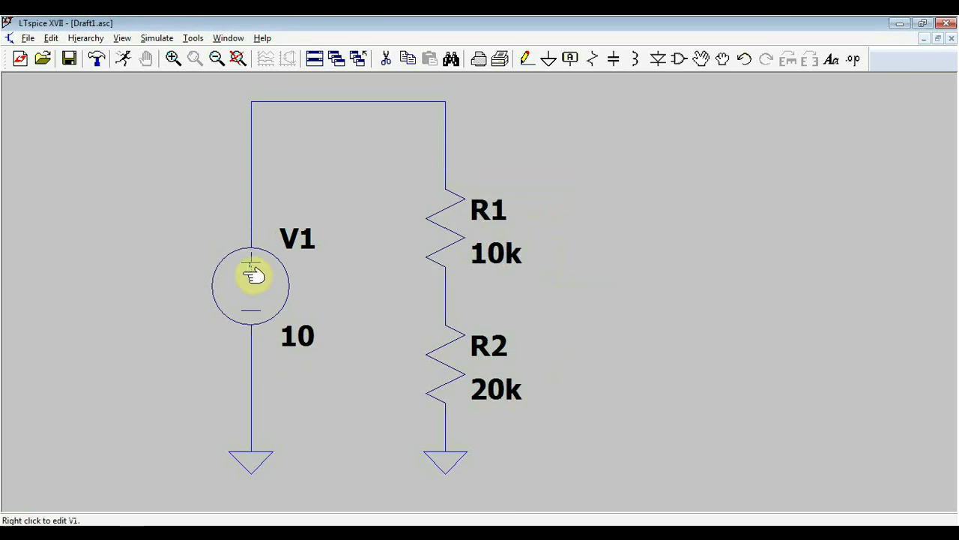
{"action": "scroll", "coordinate": [561, 337], "scroll_direction": "down", "scroll_amount": 2}
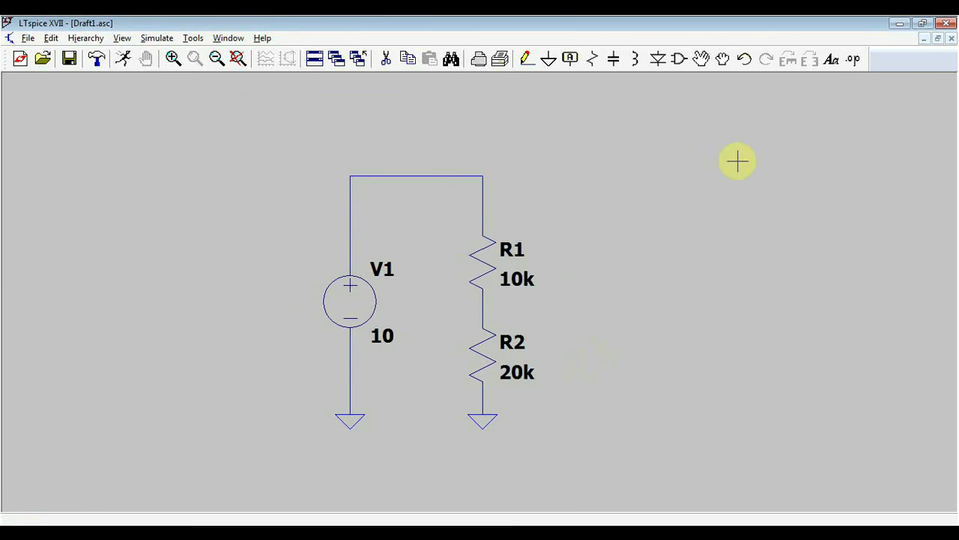
Add the comment text 'Voltage divider' and place it above the resistors.
{"action": "left_click", "coordinate": [831, 59]}
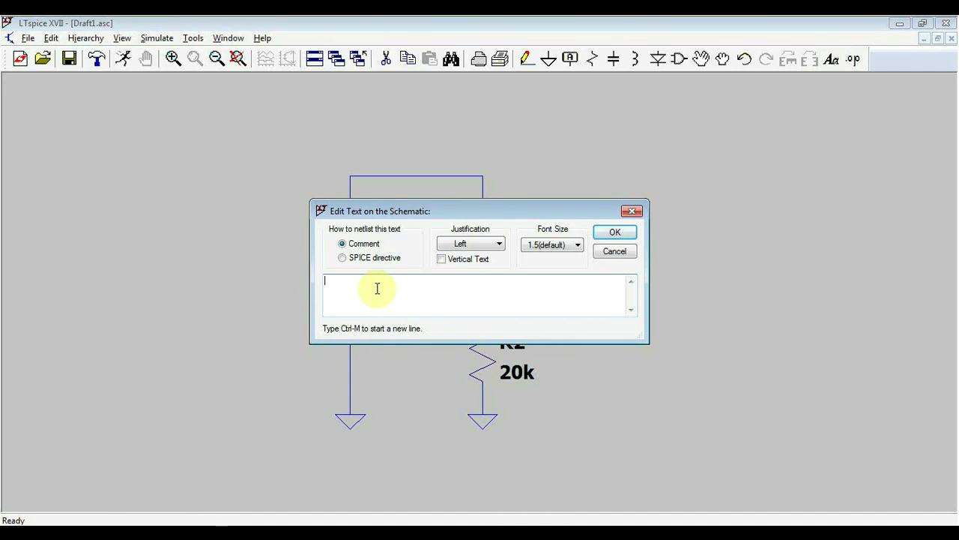
{"action": "type", "text": "Voltage divider"}
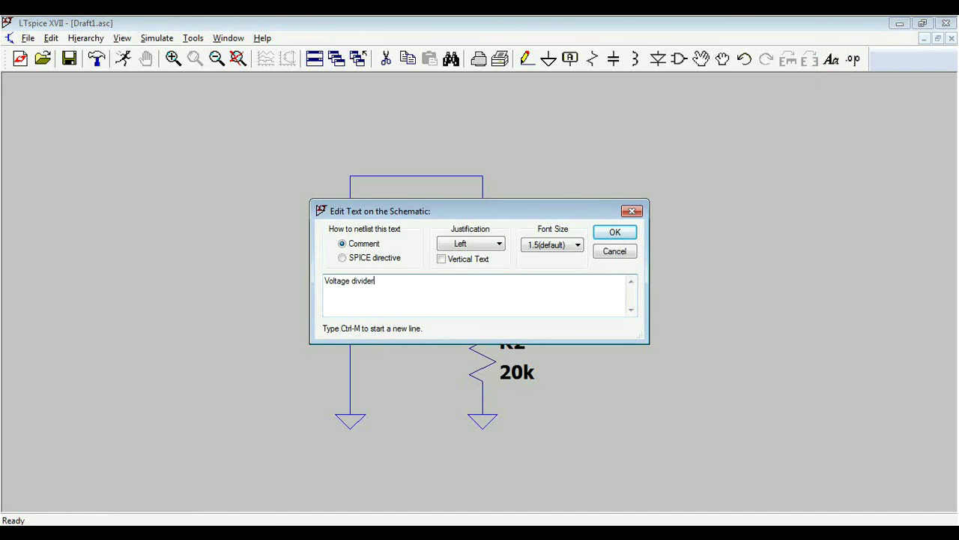
{"action": "key", "text": "Return"}
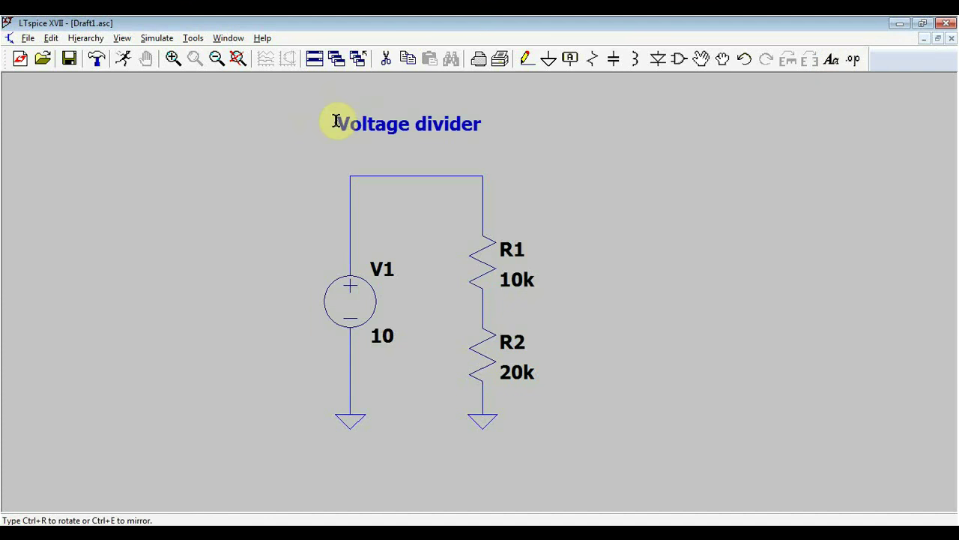
{"action": "left_click", "coordinate": [364, 134]}
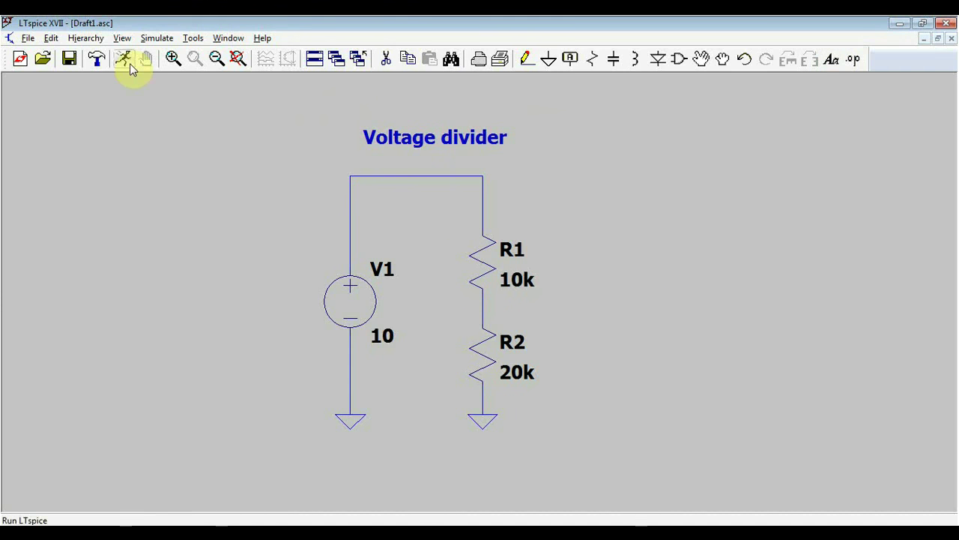
Set a transient analysis with a 1 s stop time (.tran 1) and run it.
{"action": "left_click", "coordinate": [125, 60]}
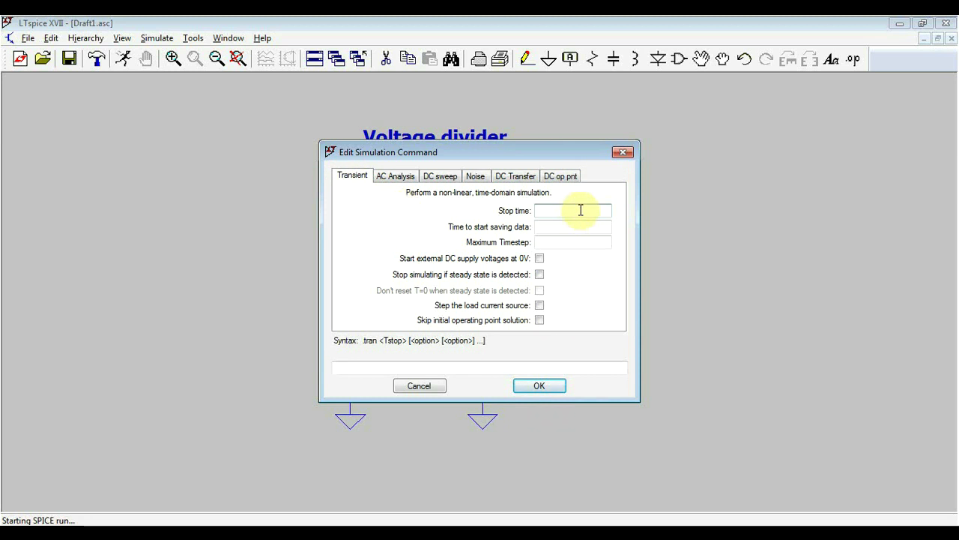
{"action": "type", "text": "1"}
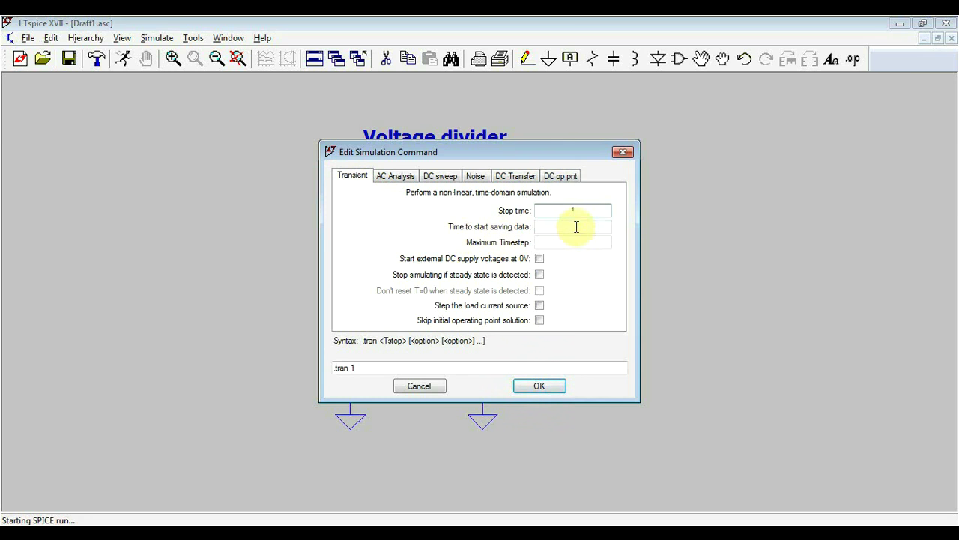
{"action": "left_click", "coordinate": [578, 227]}
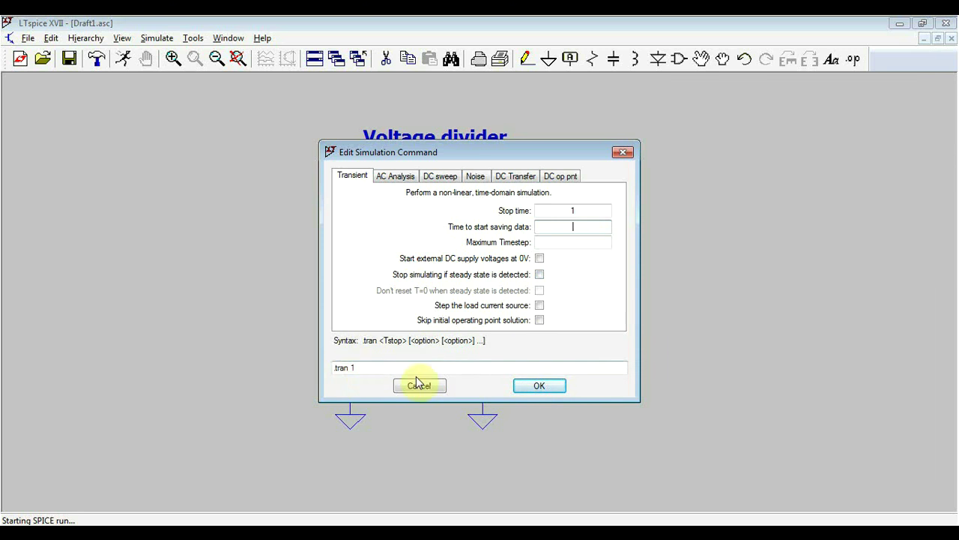
{"action": "left_click", "coordinate": [556, 386]}
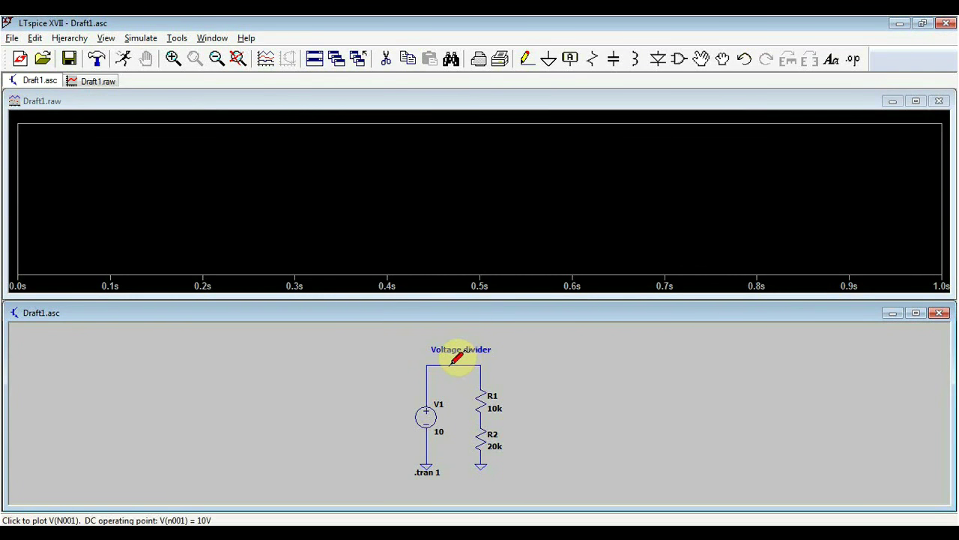
Probe the top node V(n001) at 10 V and the midpoint V(n002) at about 6.667 V.
{"action": "scroll", "coordinate": [456, 359], "scroll_direction": "up", "scroll_amount": 2}
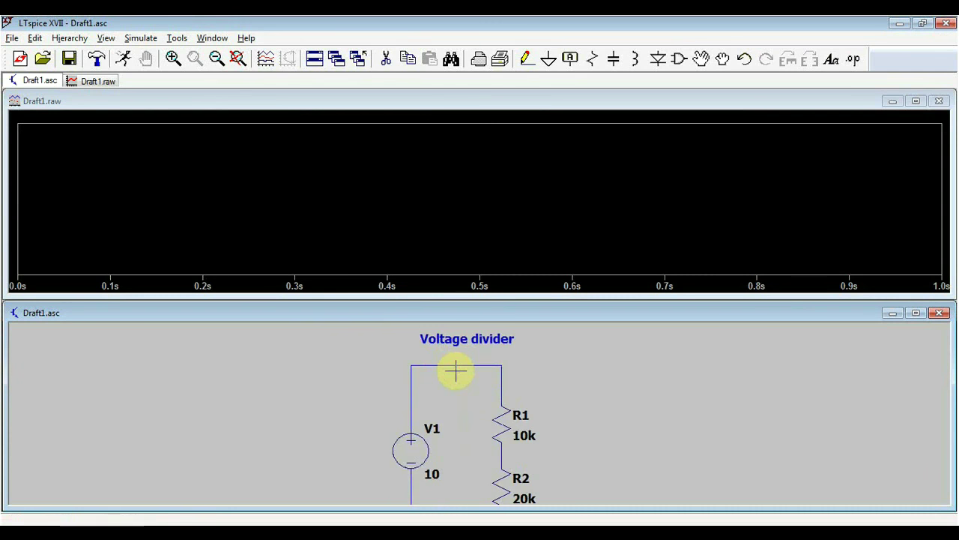
{"action": "scroll", "coordinate": [456, 368], "scroll_direction": "down", "scroll_amount": 1}
{"action": "scroll", "coordinate": [456, 370], "scroll_direction": "down", "scroll_amount": 2}
{"action": "scroll", "coordinate": [456, 370], "scroll_direction": "up", "scroll_amount": 4}
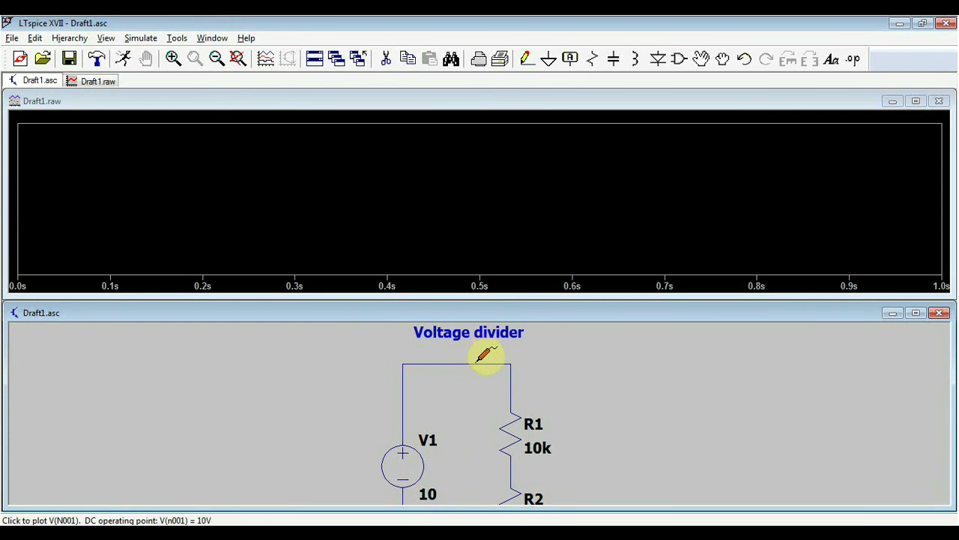
{"action": "left_click", "coordinate": [476, 364]}
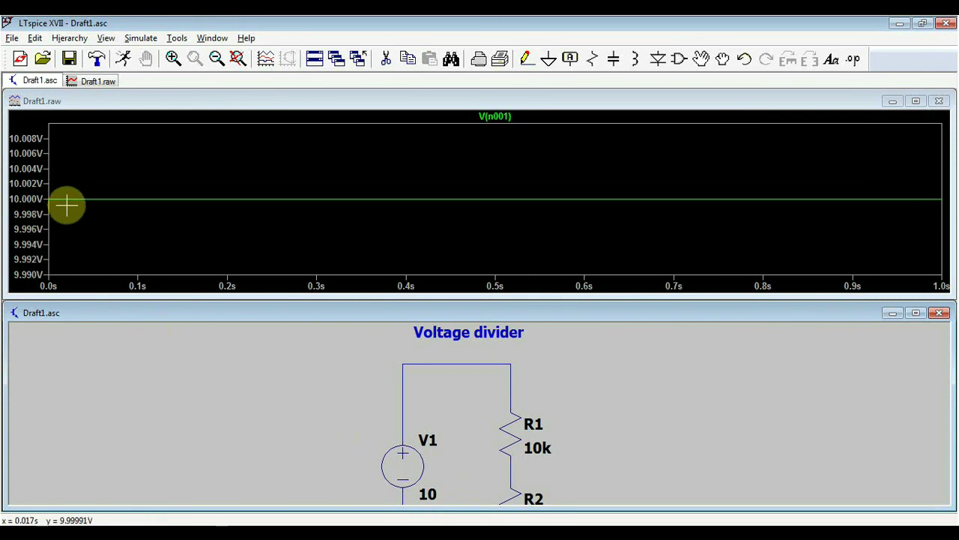
{"action": "scroll", "coordinate": [637, 364], "scroll_direction": "down", "scroll_amount": 1}
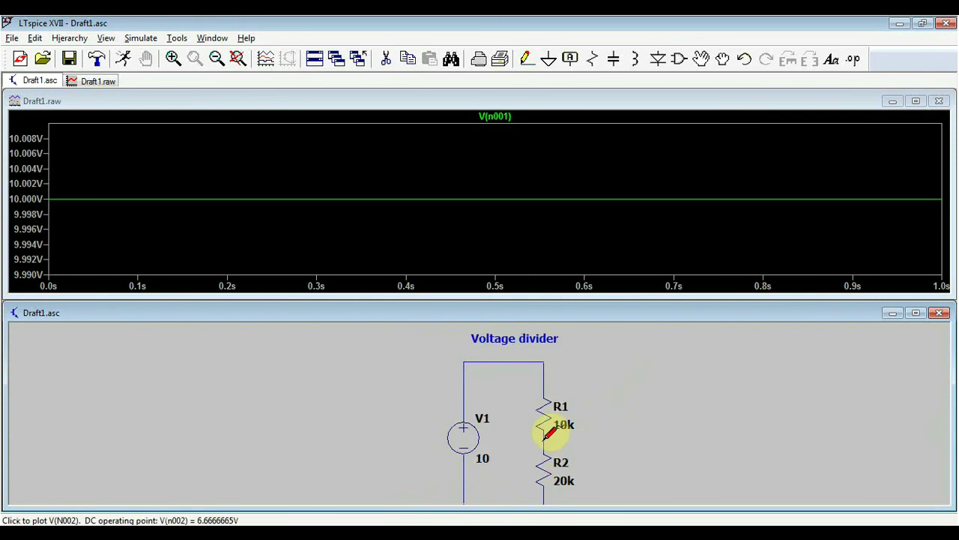
{"action": "left_click", "coordinate": [546, 437]}
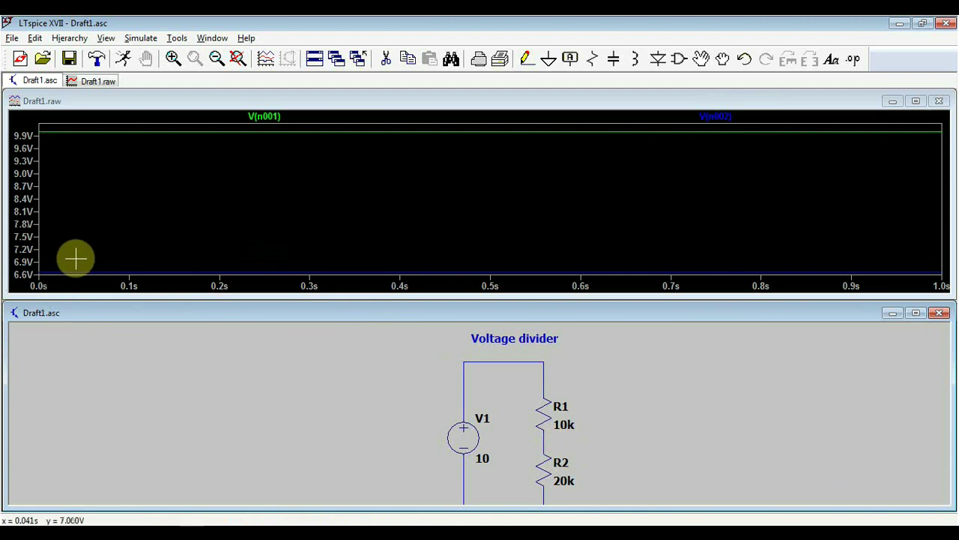
Delete the V(n001) trace and autorange the plot to 6.659–6.673 V around V(n002).
{"action": "right_click", "coordinate": [270, 116]}
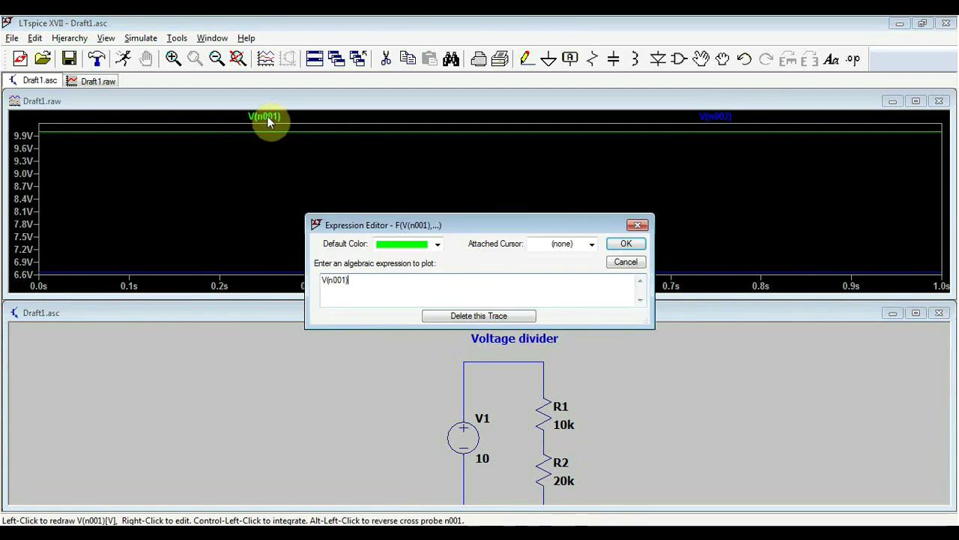
{"action": "left_click", "coordinate": [479, 315]}
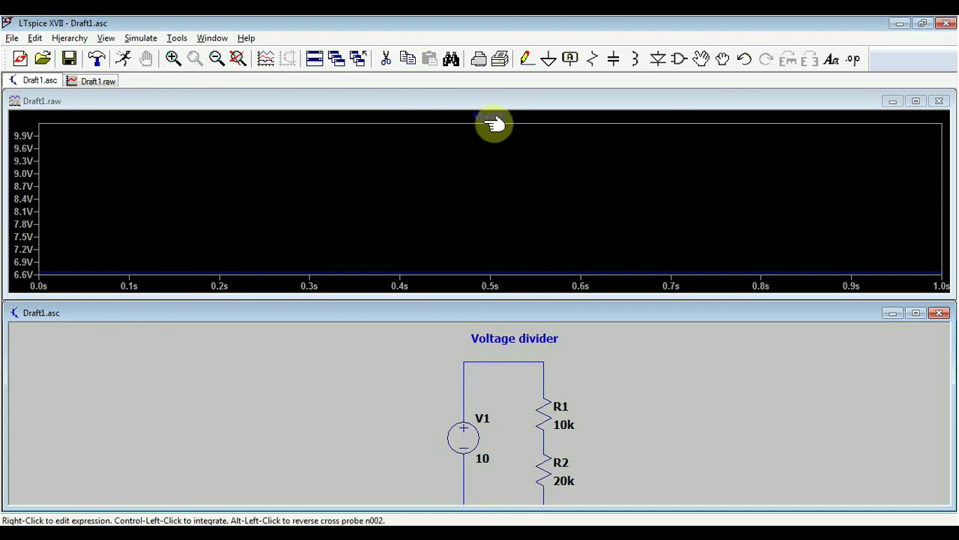
{"action": "right_click", "coordinate": [166, 222]}
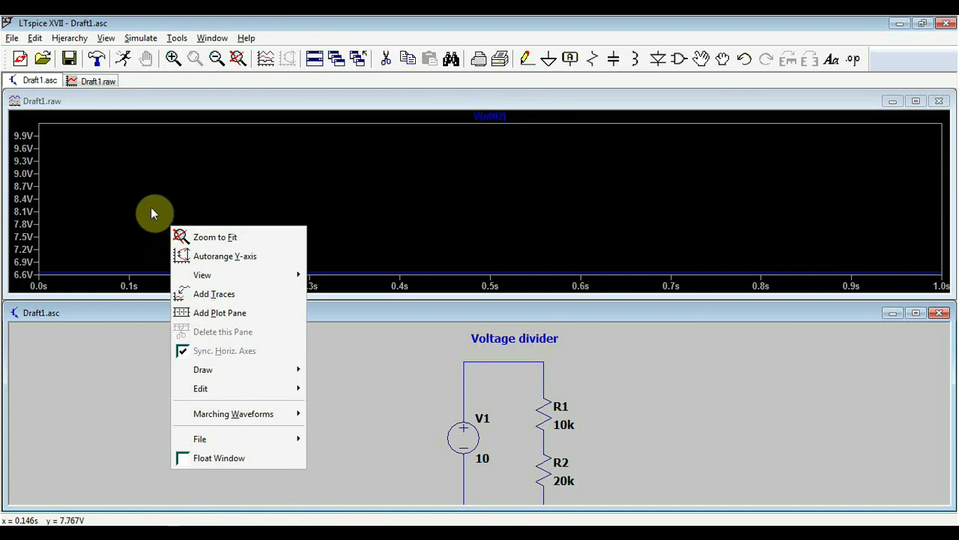
{"action": "left_click", "coordinate": [250, 239]}
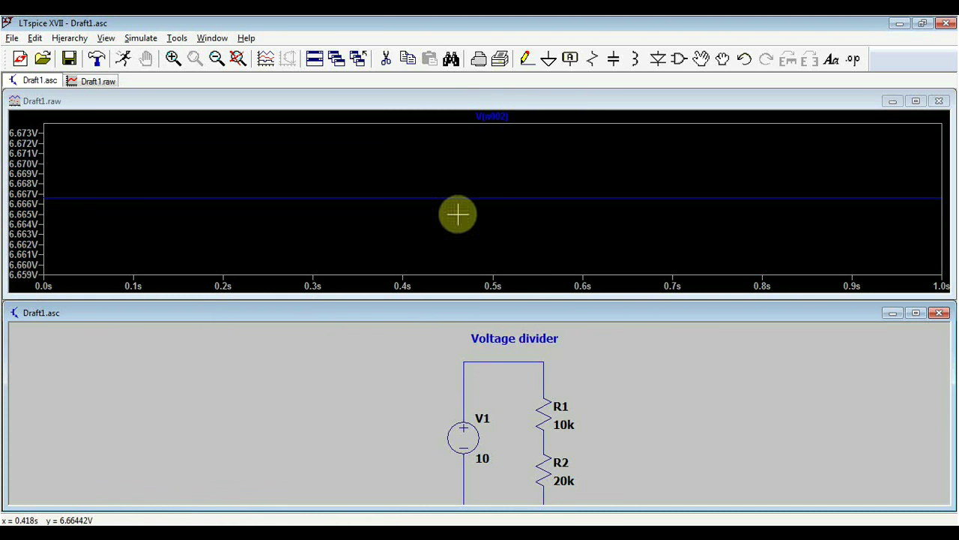
{"action": "left_click", "coordinate": [499, 120]}
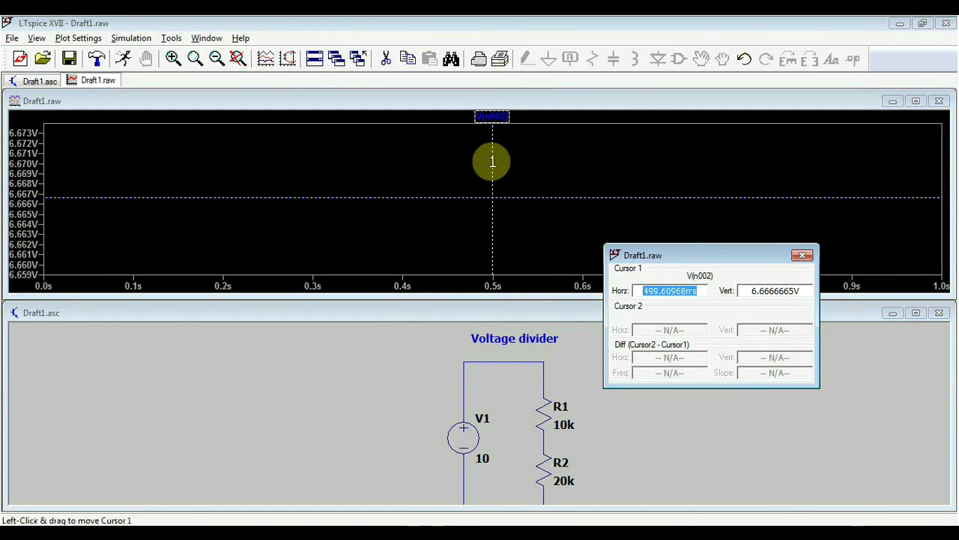
{"action": "mouse_move", "coordinate": [492, 161]}
{"action": "left_mouse_down"}
{"action": "mouse_move", "coordinate": [212, 147]}
{"action": "mouse_move", "coordinate": [870, 152]}
{"action": "mouse_move", "coordinate": [157, 174]}
{"action": "mouse_move", "coordinate": [584, 164]}
{"action": "mouse_move", "coordinate": [449, 176]}
{"action": "mouse_move", "coordinate": [117, 155]}
{"action": "mouse_move", "coordinate": [698, 162]}
{"action": "left_mouse_up"}
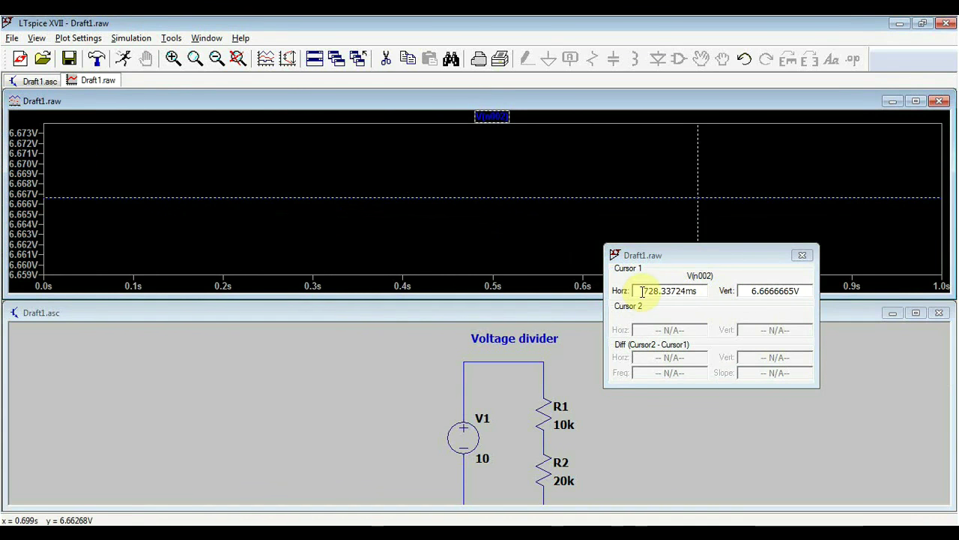
{"action": "left_click_drag", "start_coordinate": [643, 291], "coordinate": [654, 291]}
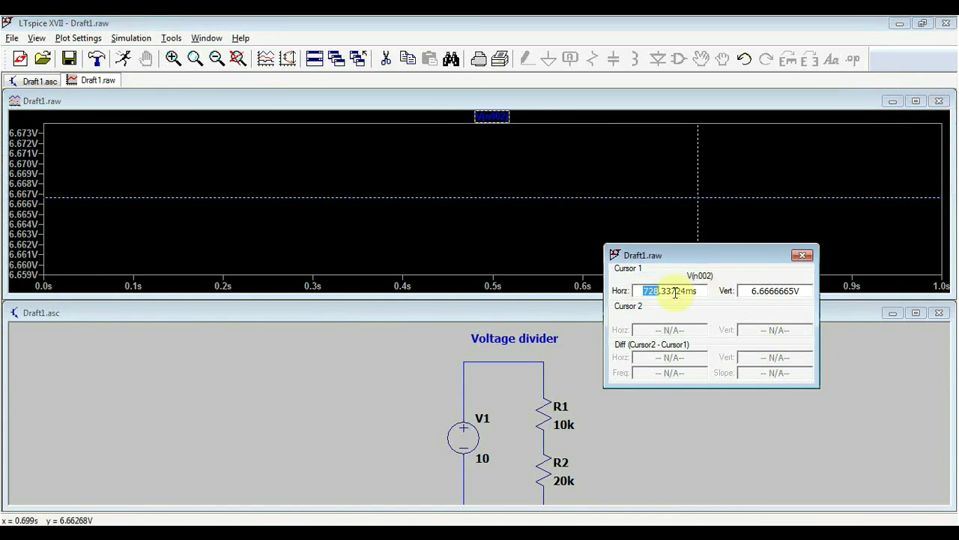
{"action": "left_click_drag", "start_coordinate": [700, 263], "coordinate": [438, 251]}
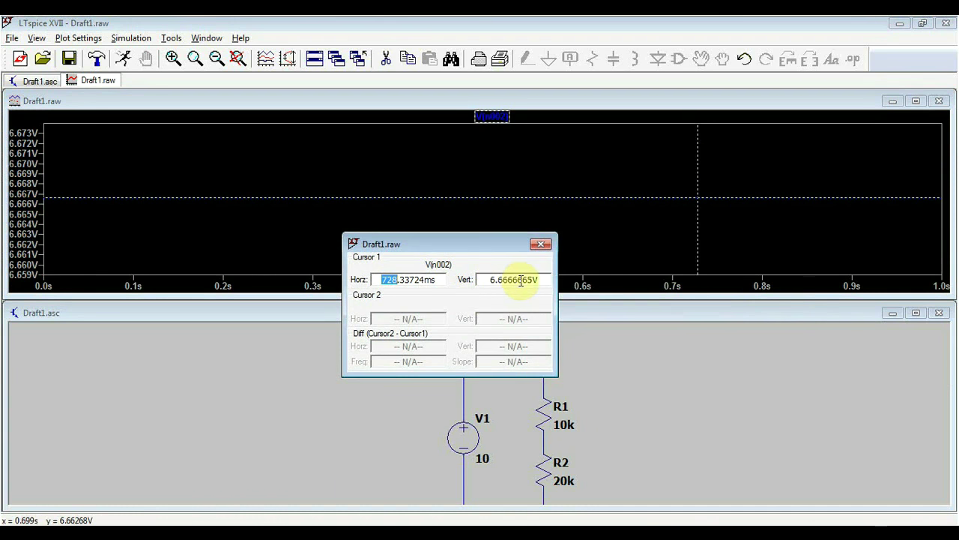
{"action": "left_click", "coordinate": [540, 243]}
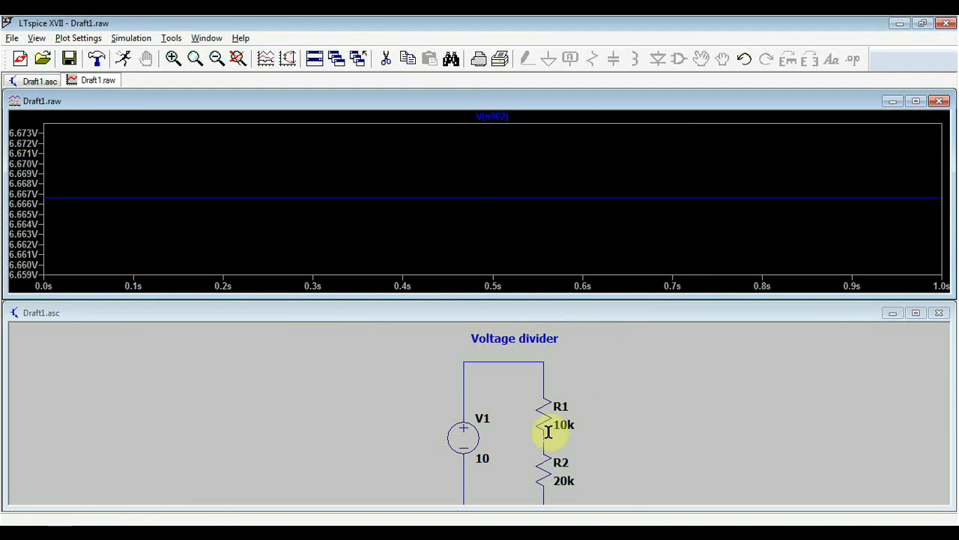
{"action": "left_click", "coordinate": [601, 317]}
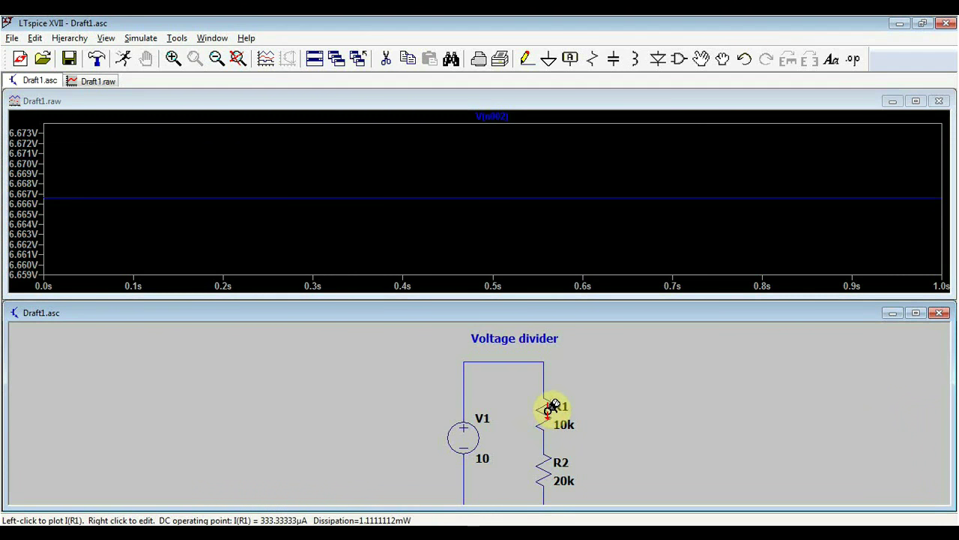
Plot I(R1), about 0.333 mA, and read it with a cursor near 600 ms.
{"action": "left_click", "coordinate": [553, 406]}
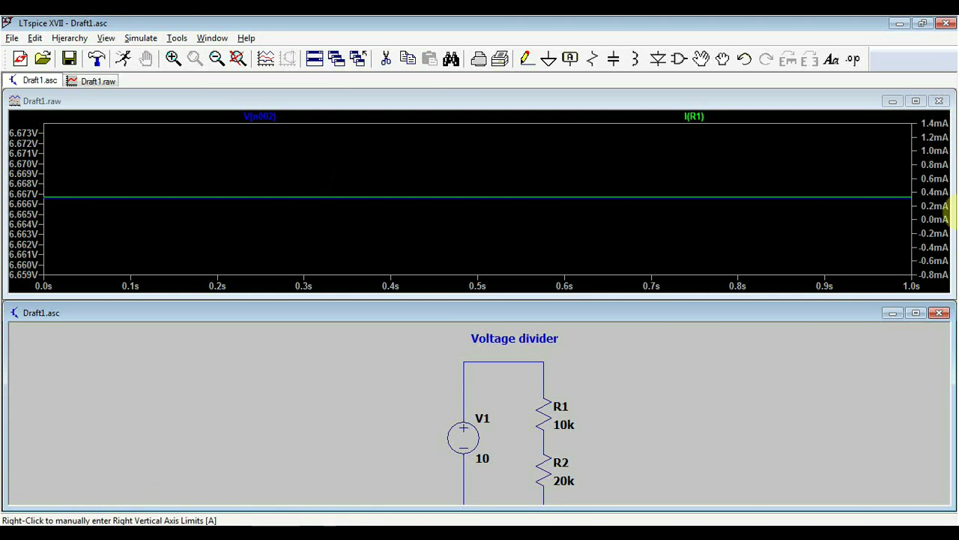
{"action": "left_click", "coordinate": [702, 118]}
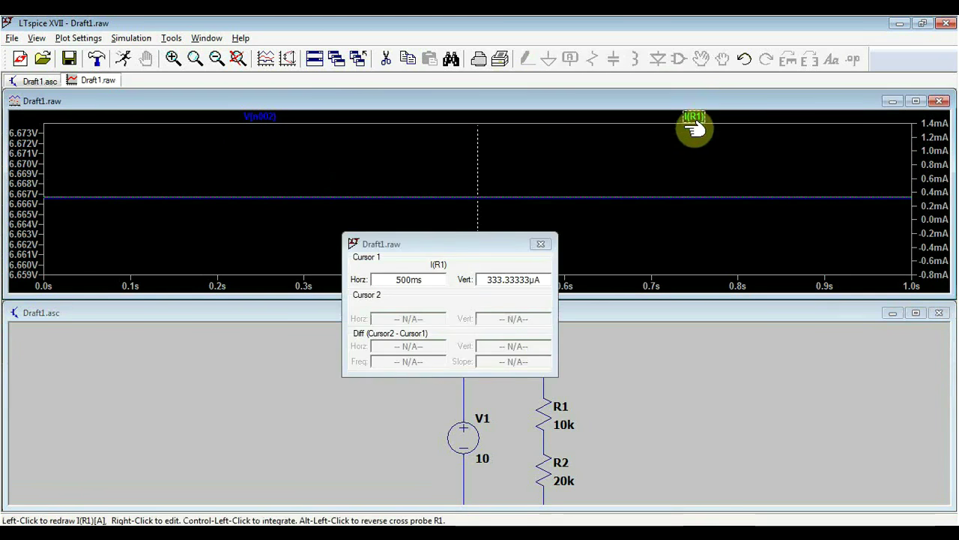
{"action": "left_click_drag", "start_coordinate": [474, 157], "coordinate": [564, 159]}
{"action": "left_click", "coordinate": [496, 278]}
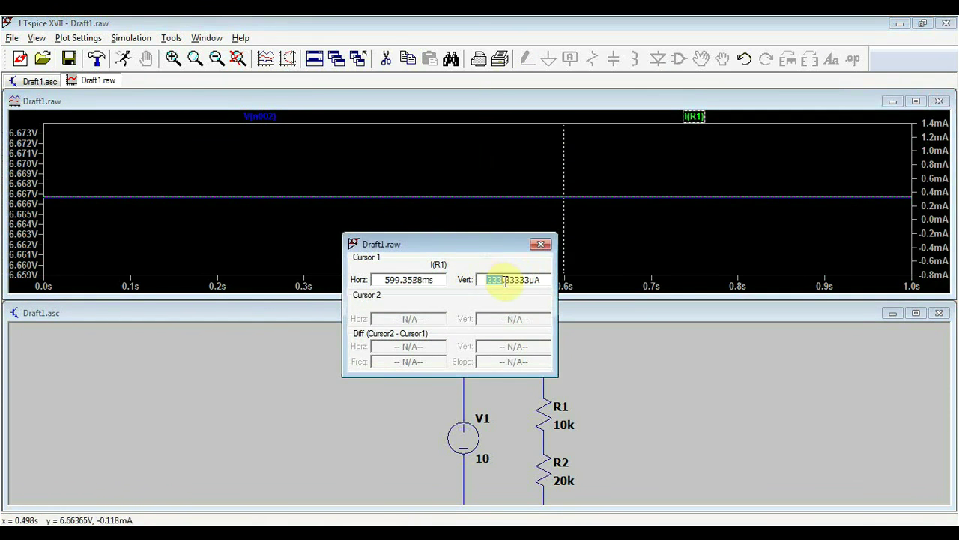
{"action": "left_click", "coordinate": [541, 244]}
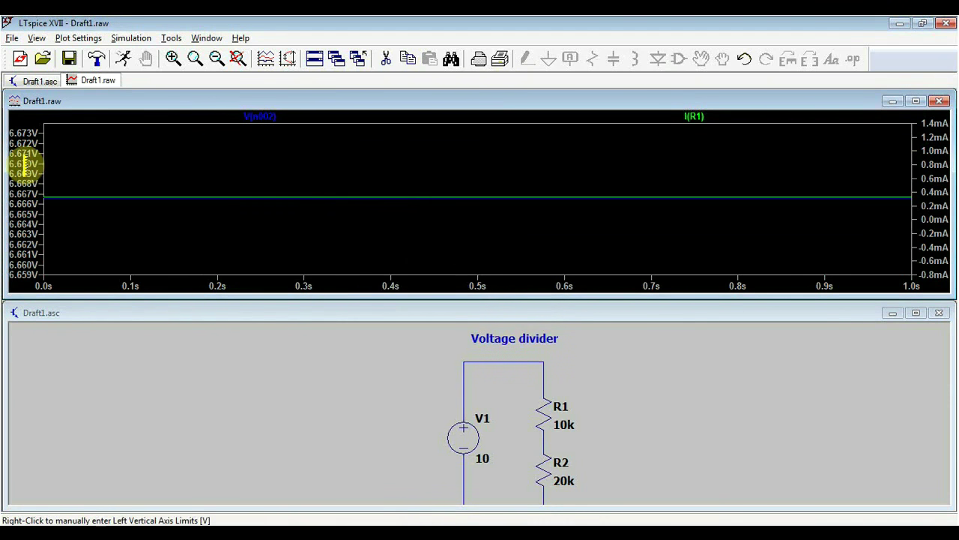
Set the left voltage axis top limit to 8 V and bottom limit to 0 V.
{"action": "right_click", "coordinate": [25, 163]}
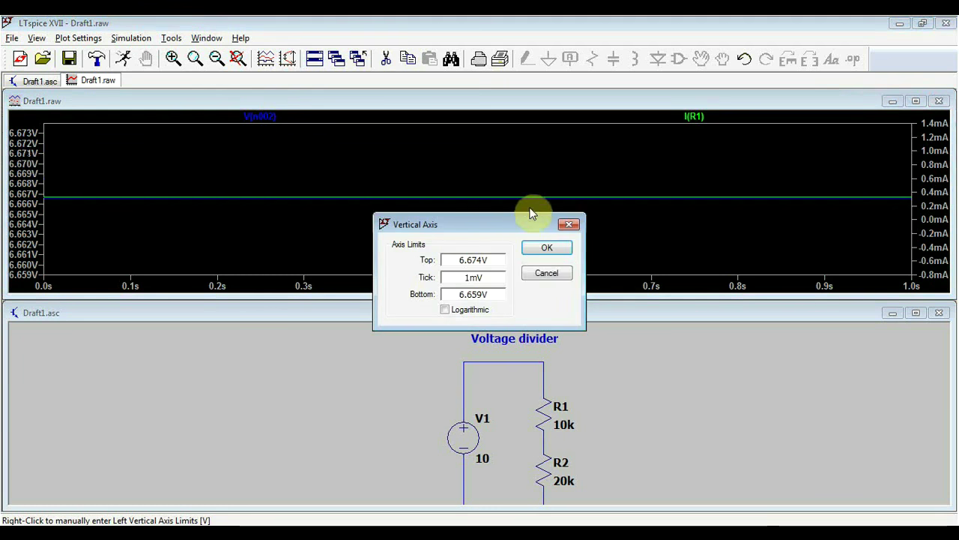
{"action": "left_click_drag", "start_coordinate": [485, 226], "coordinate": [461, 176]}
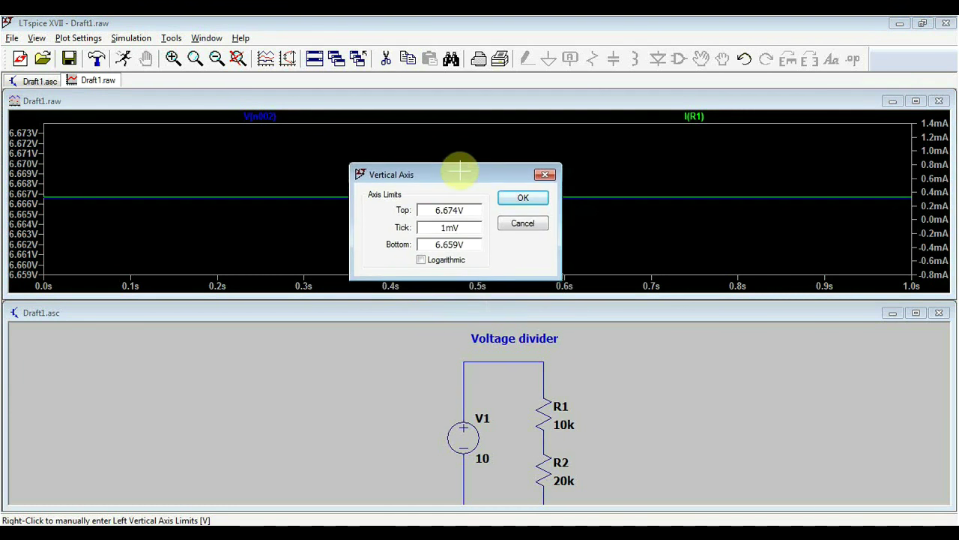
{"action": "double_click", "coordinate": [437, 212]}
{"action": "type", "text": "8V"}
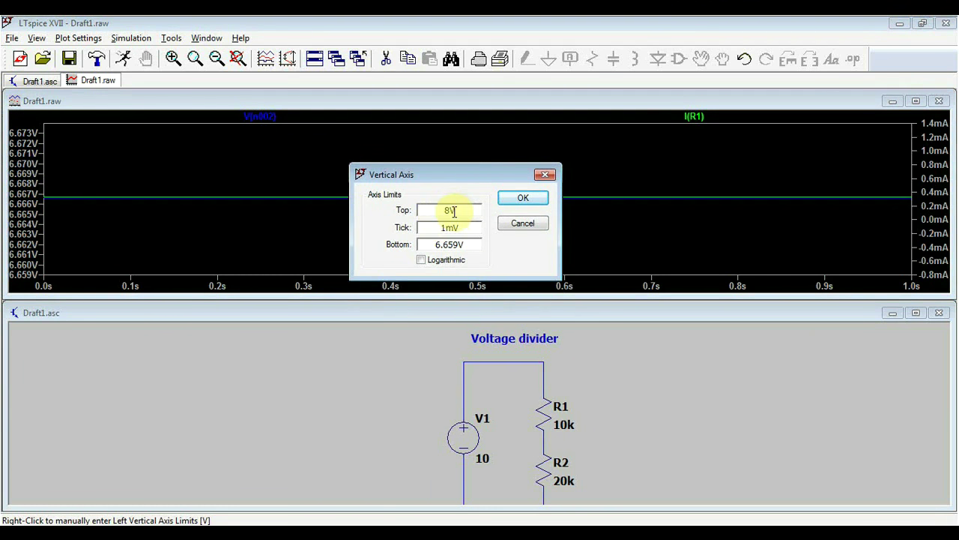
{"action": "left_click", "coordinate": [523, 199]}
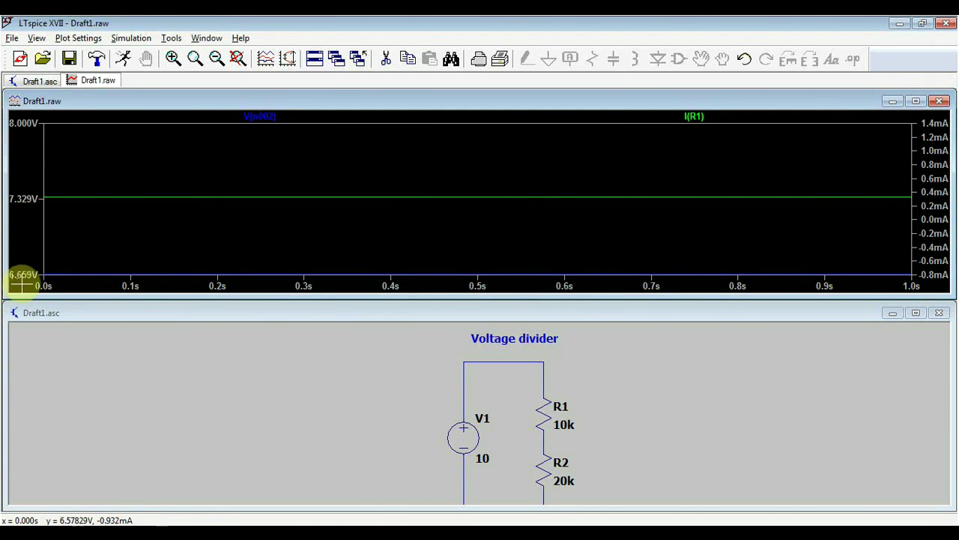
{"action": "right_click", "coordinate": [22, 238]}
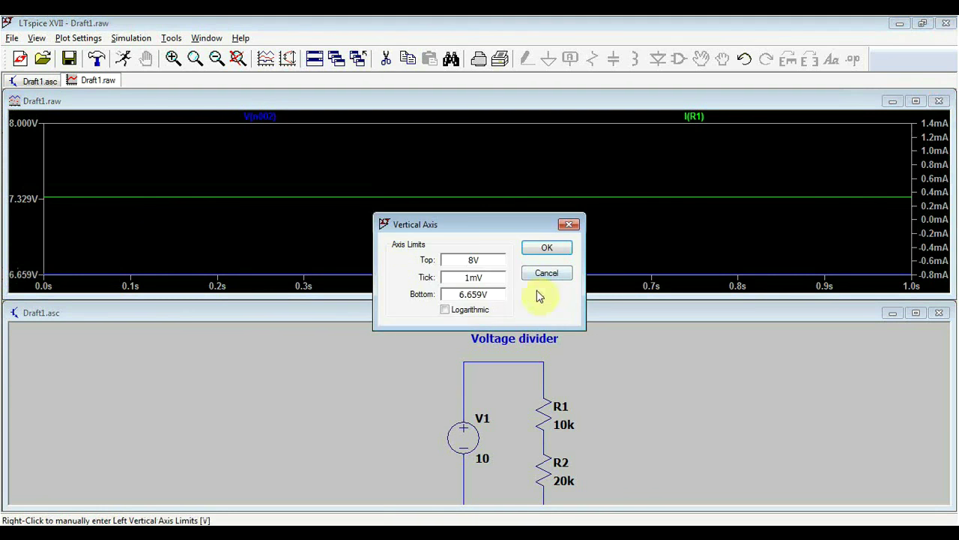
{"action": "left_click_drag", "start_coordinate": [501, 297], "coordinate": [440, 298]}
{"action": "type", "text": "0"}
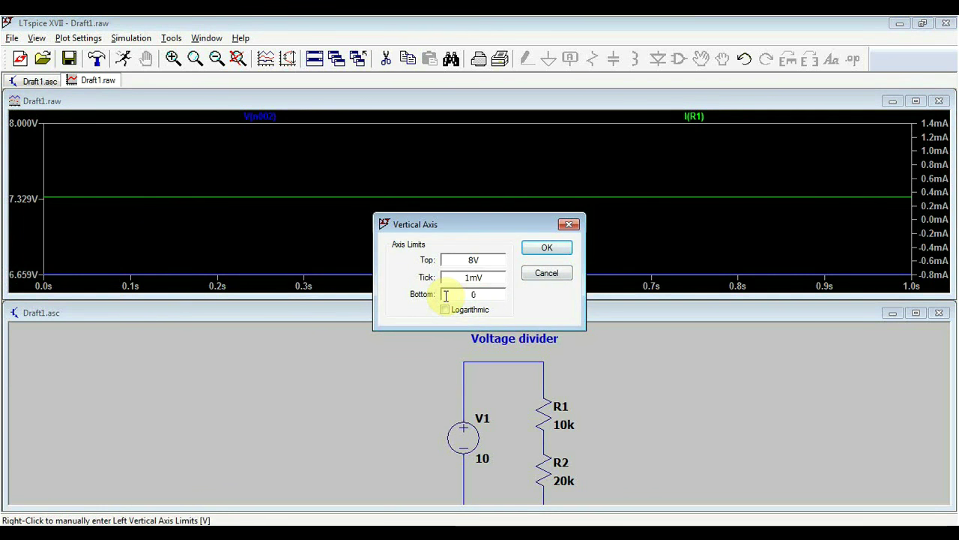
{"action": "key", "text": "Return"}
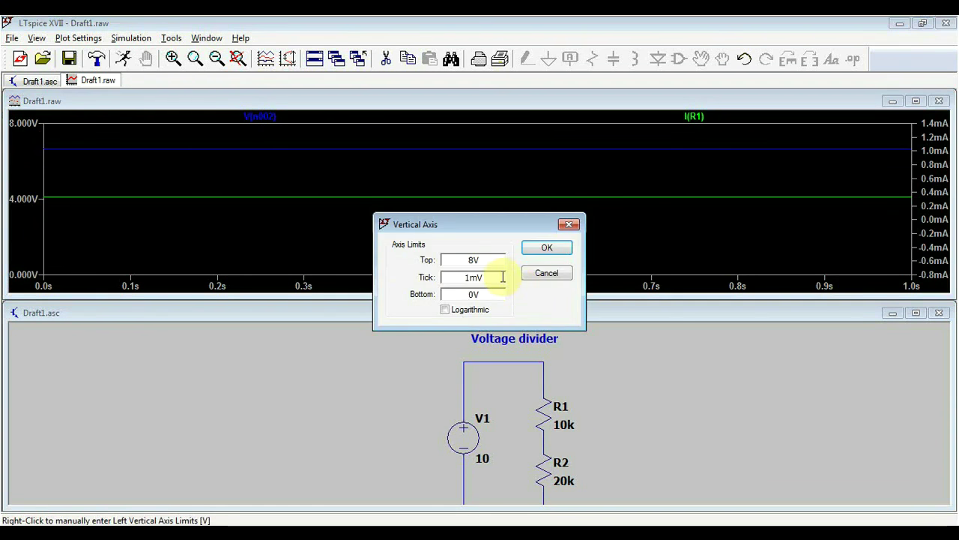
Set the voltage axis tick spacing to 1 V.
{"action": "right_click", "coordinate": [28, 202]}
{"action": "double_click", "coordinate": [483, 278]}
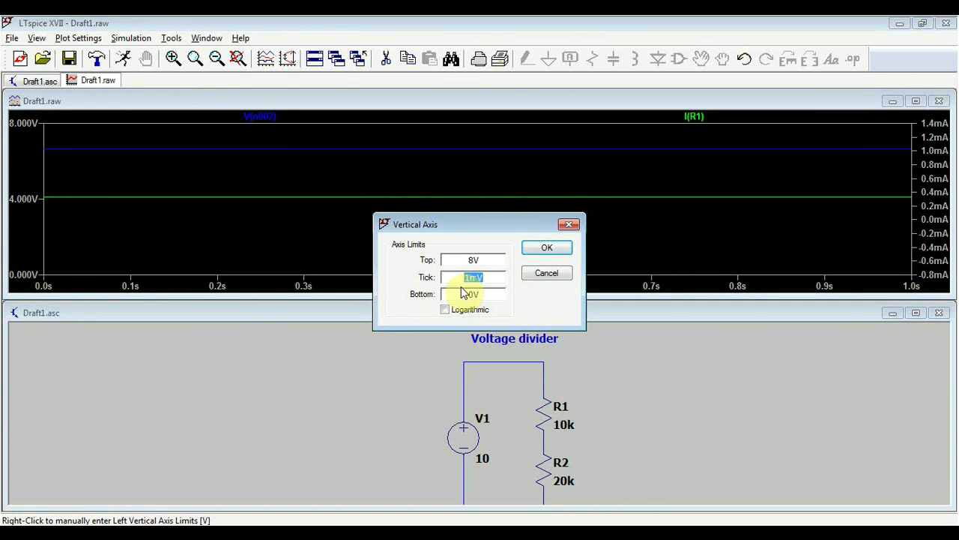
{"action": "type", "text": "1"}
{"action": "key", "text": "Return"}
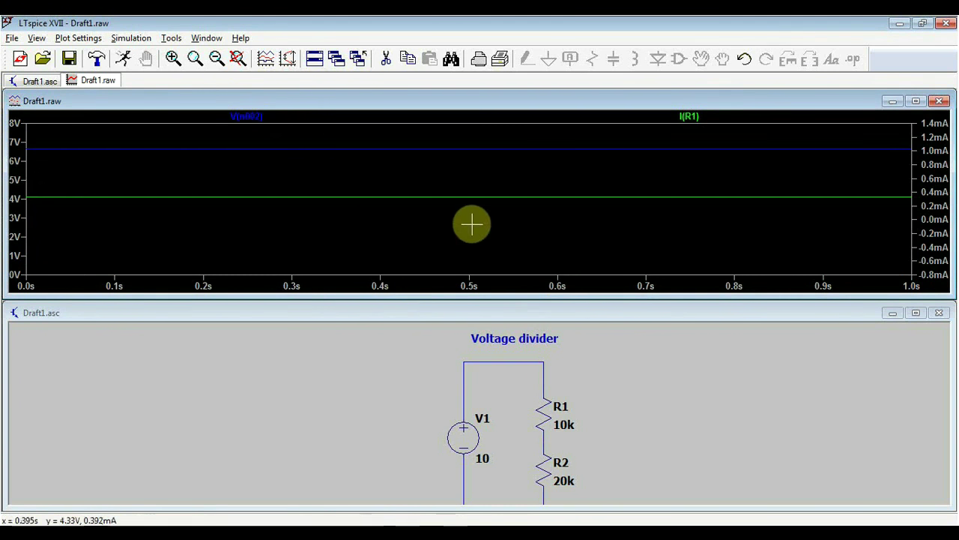
{"action": "left_click", "coordinate": [546, 319]}
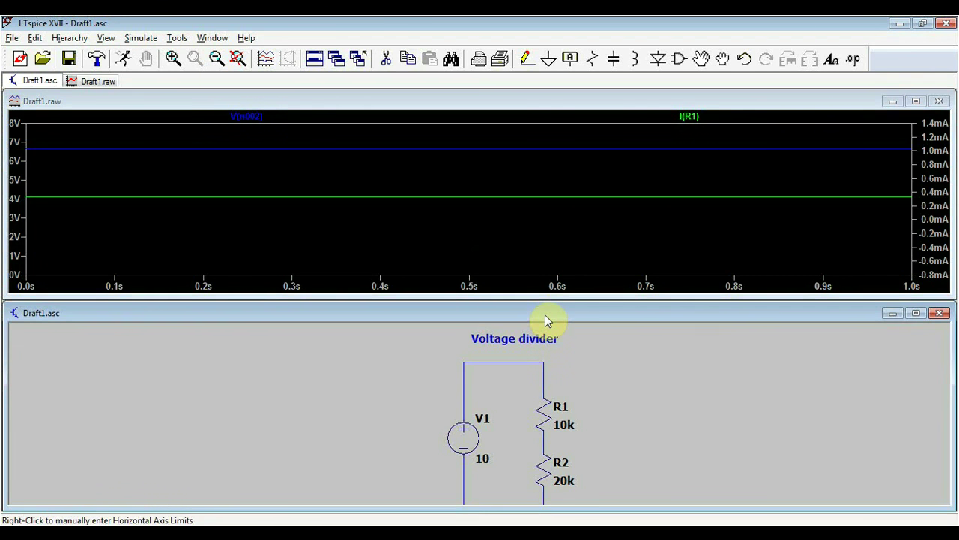
Place an 'Output' net label on the schematic.
{"action": "left_click", "coordinate": [571, 60]}
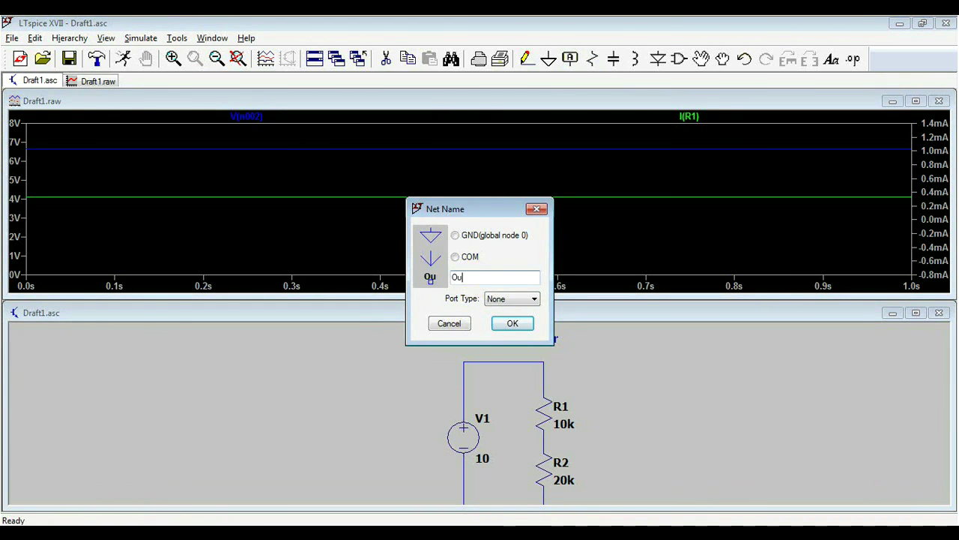
{"action": "type", "text": "Output"}
{"action": "key", "text": "Return"}
{"action": "left_click", "coordinate": [606, 435]}
{"action": "scroll", "coordinate": [642, 421], "scroll_direction": "down", "scroll_amount": 3}
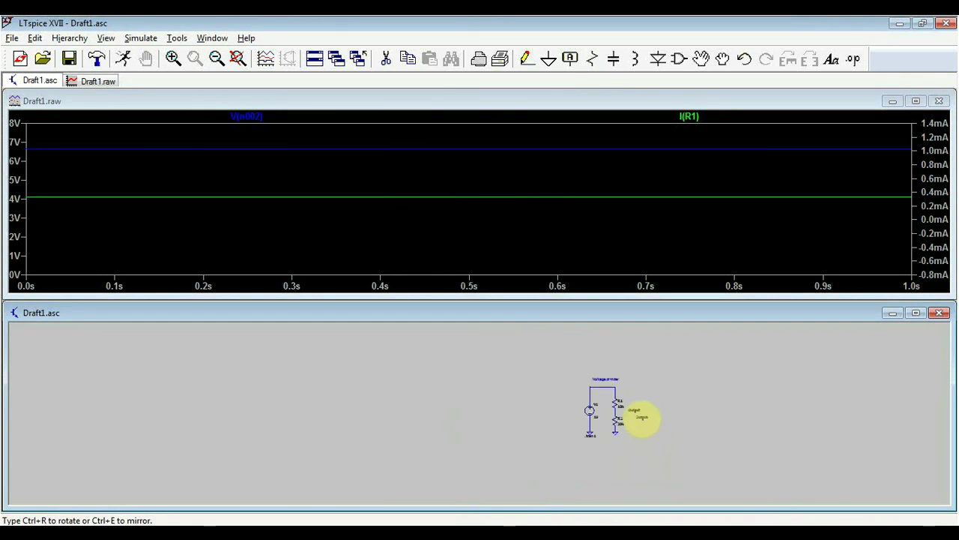
{"action": "scroll", "coordinate": [635, 416], "scroll_direction": "up", "scroll_amount": 4}
{"action": "right_click", "coordinate": [635, 416]}
Wire Output to the R1–R2 junction, re-run, and plot V(output) near 6.667 V.
{"action": "left_click", "coordinate": [527, 59]}
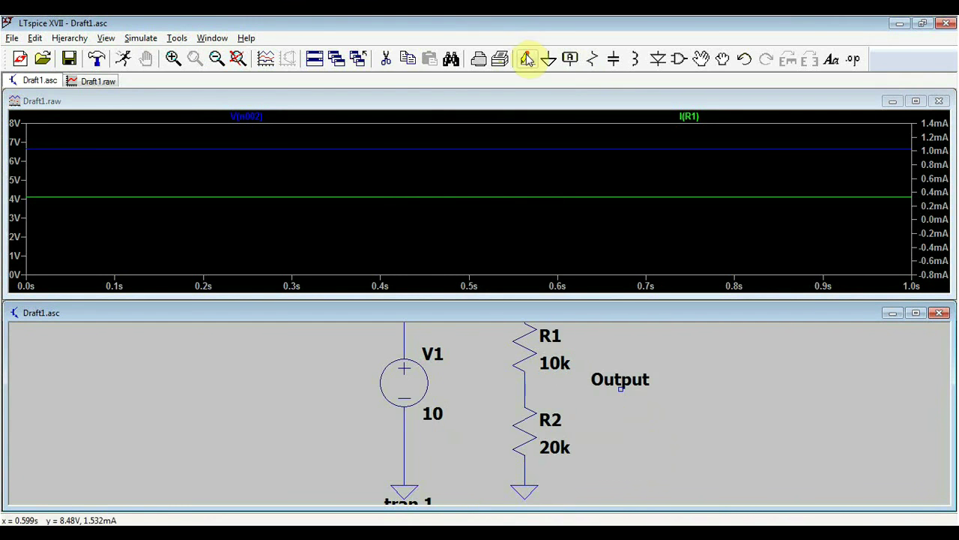
{"action": "left_click", "coordinate": [621, 388]}
{"action": "left_click", "coordinate": [525, 388]}
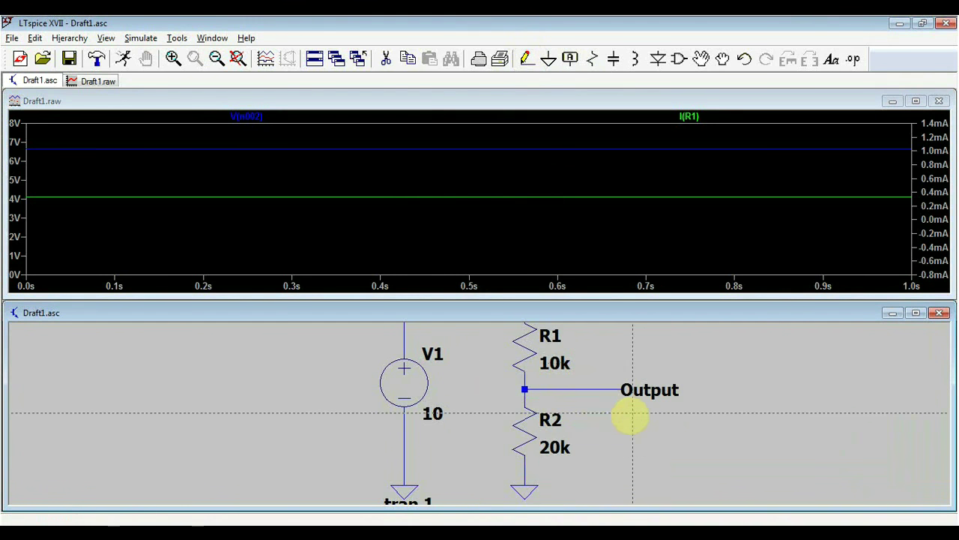
{"action": "left_click", "coordinate": [123, 59]}
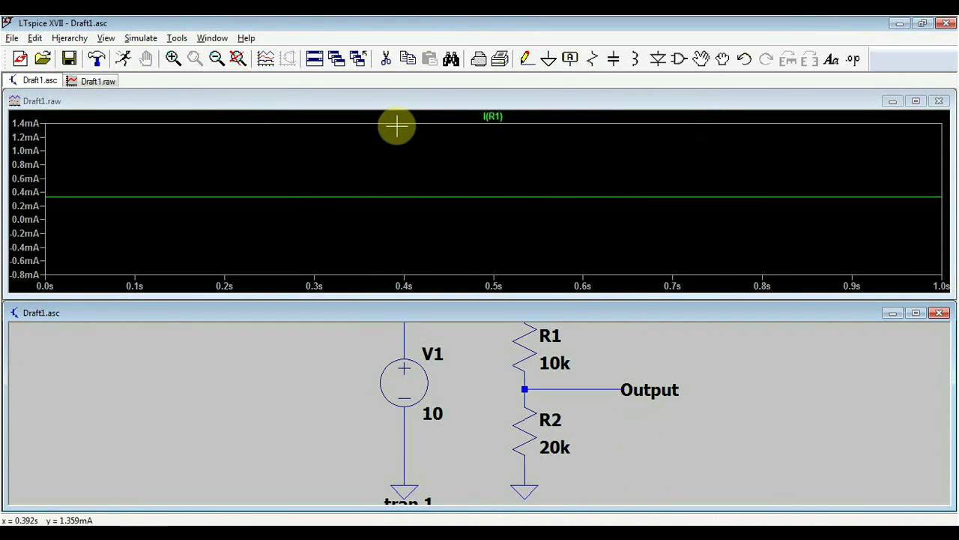
{"action": "left_click", "coordinate": [592, 389]}
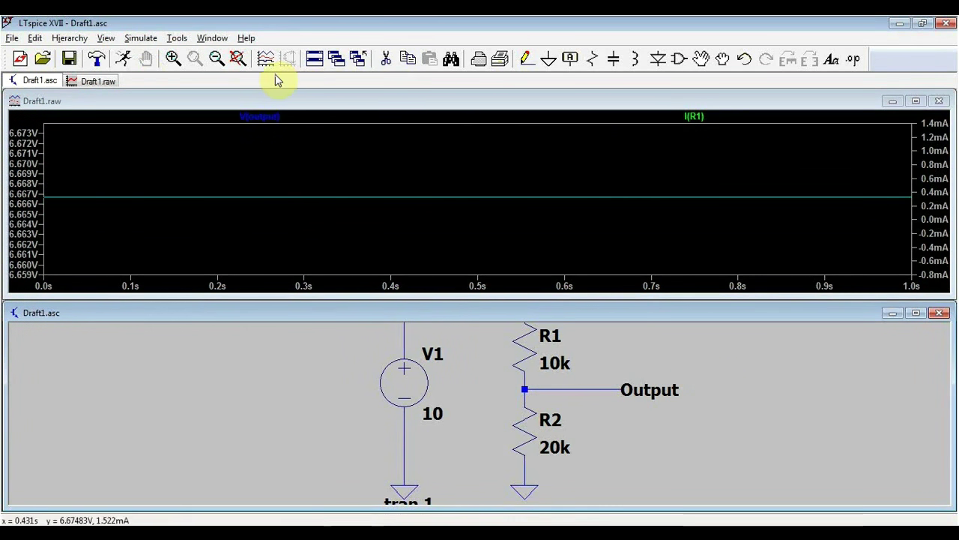
Make the V(output) trace magenta and multiply its expression by 2.
{"action": "right_click", "coordinate": [266, 116]}
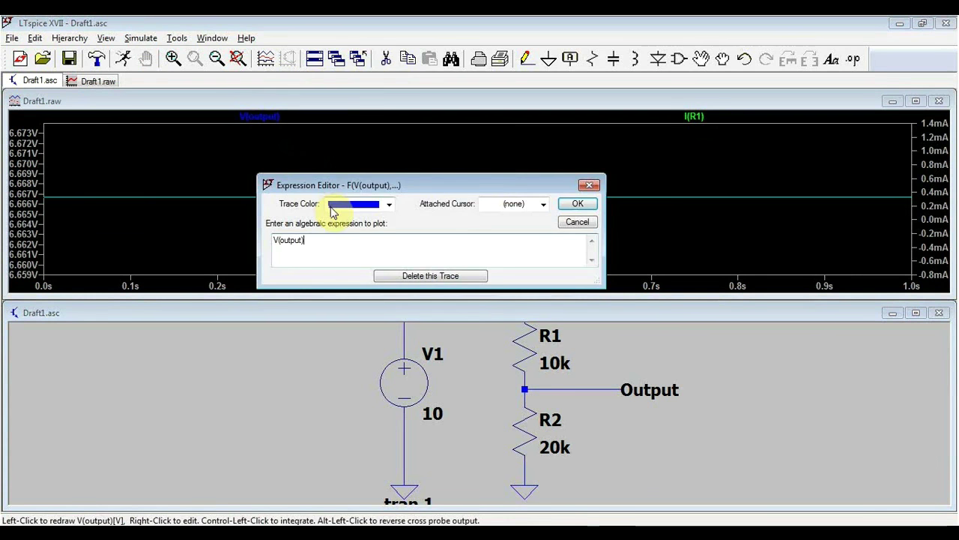
{"action": "left_click", "coordinate": [389, 205]}
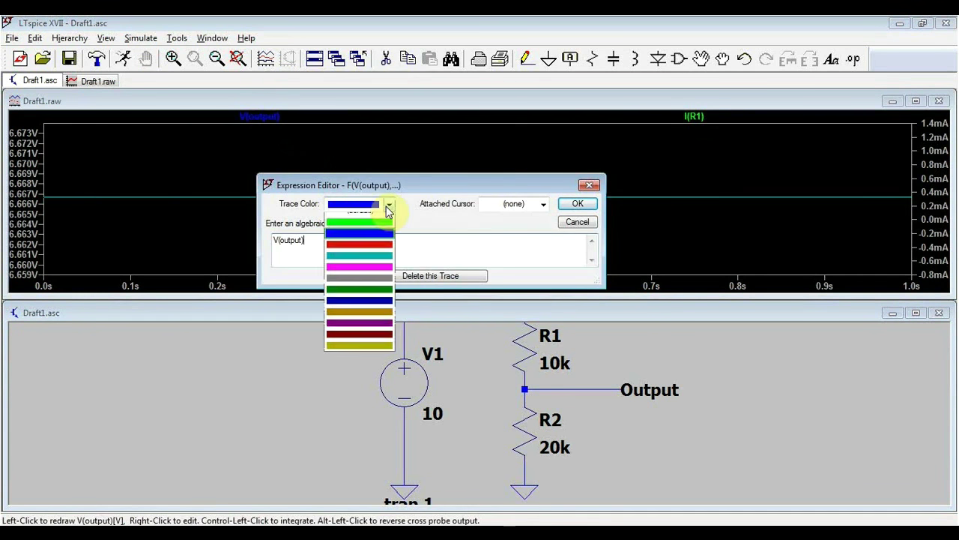
{"action": "left_click", "coordinate": [380, 276]}
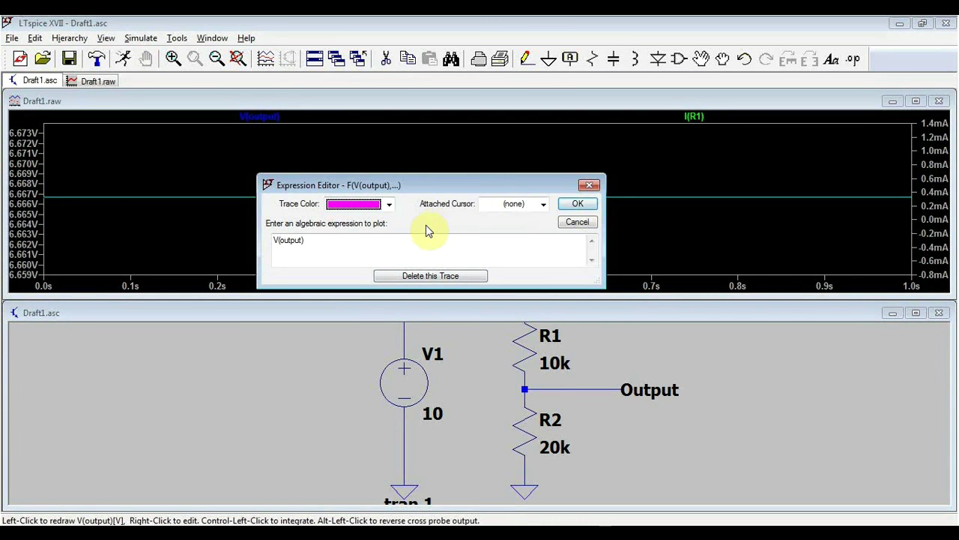
{"action": "left_click", "coordinate": [316, 244]}
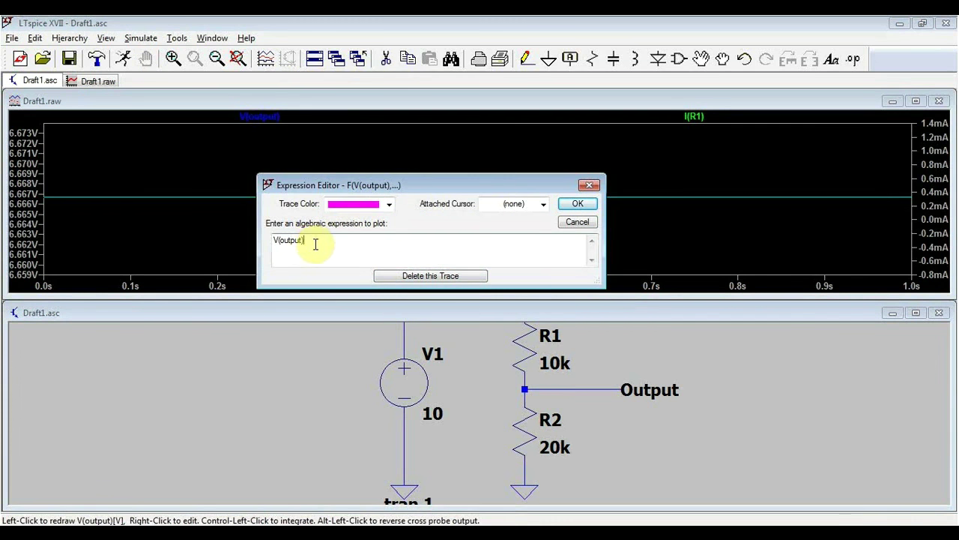
{"action": "type", "text": ","}
{"action": "left_click_drag", "start_coordinate": [333, 184], "coordinate": [412, 181]}
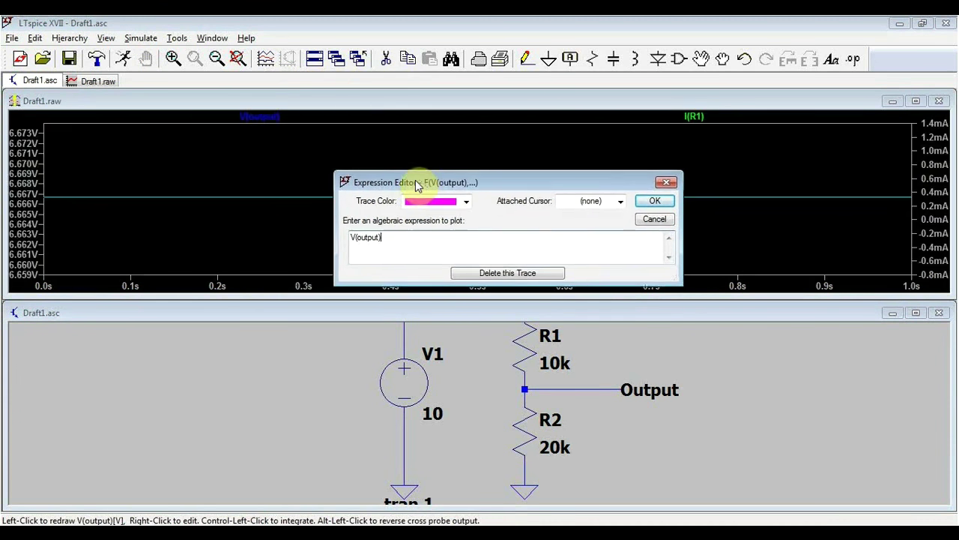
{"action": "key", "text": "BackSpace"}
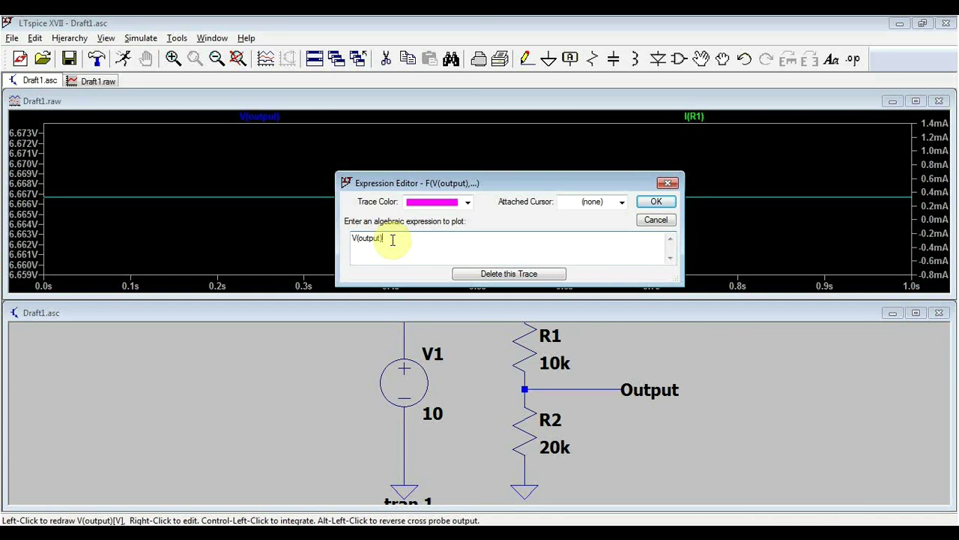
{"action": "type", "text": "^"}
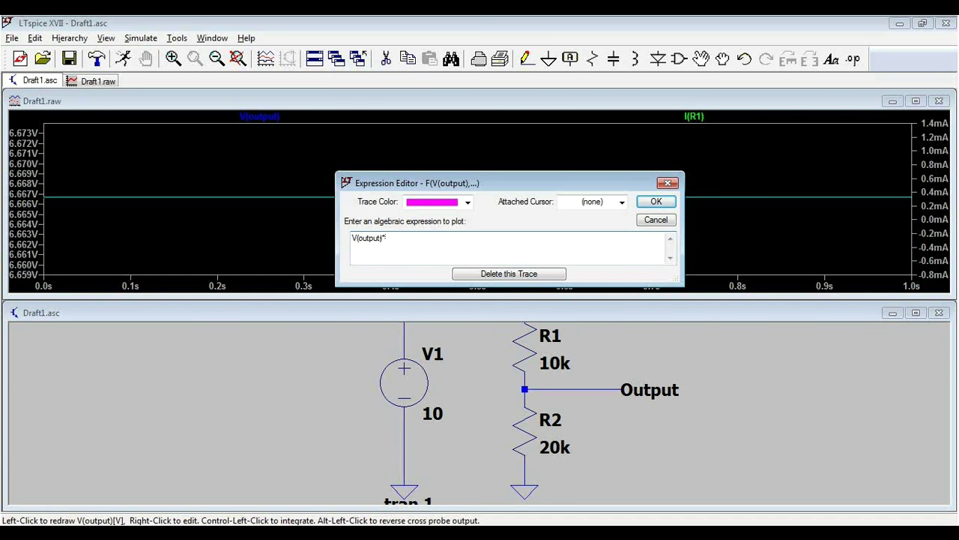
{"action": "type", "text": "2"}
{"action": "left_click", "coordinate": [658, 201]}
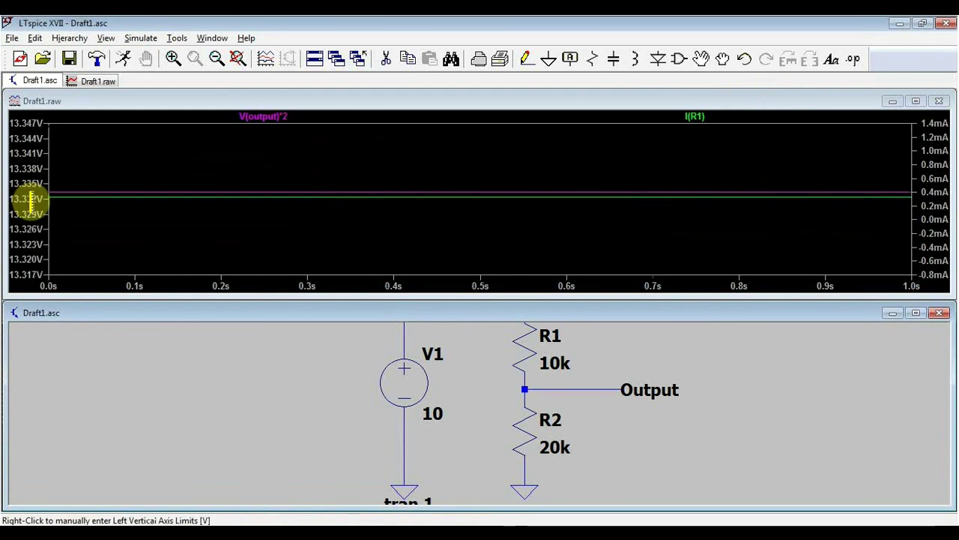
{"action": "scroll", "coordinate": [530, 424], "scroll_direction": "down", "scroll_amount": 5}
{"action": "scroll", "coordinate": [525, 413], "scroll_direction": "up", "scroll_amount": 3}
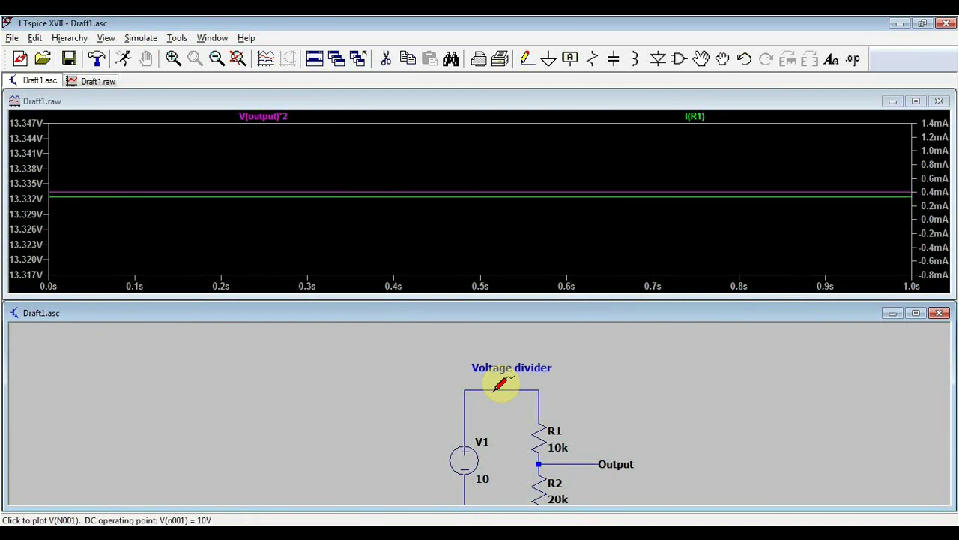
Add +V(n001) to the expression, giving V(output)*2+V(n001) near 23.33 V.
{"action": "right_click", "coordinate": [263, 116]}
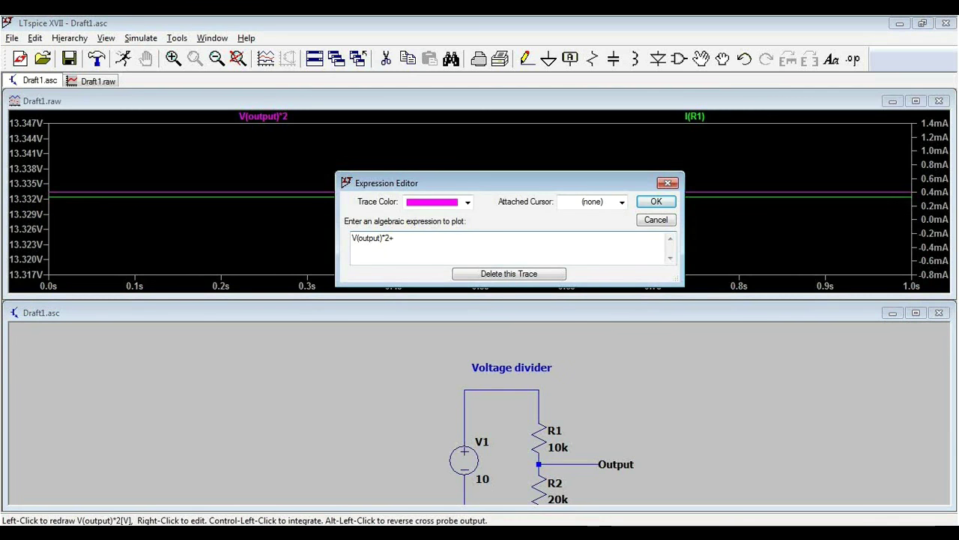
{"action": "type", "text": "+V(n001"}
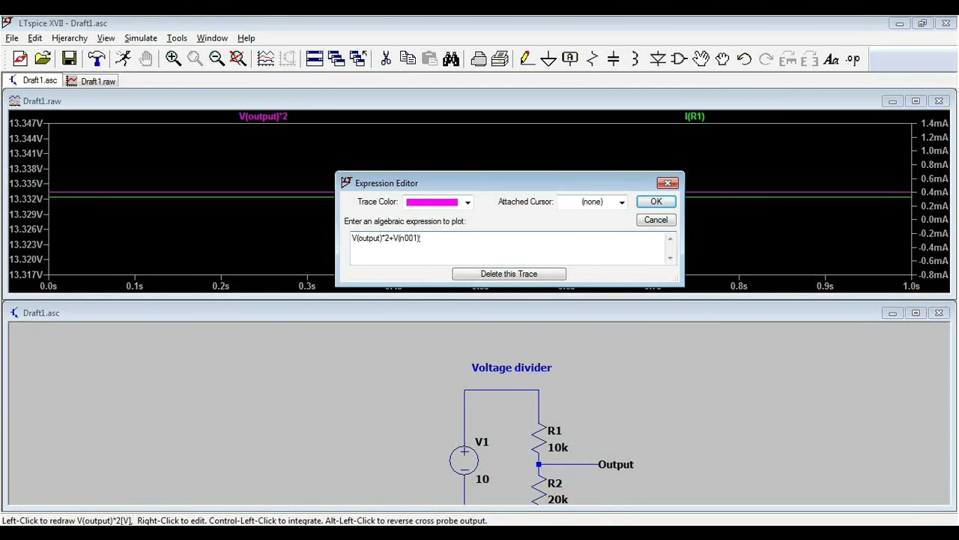
{"action": "key", "text": "Return"}
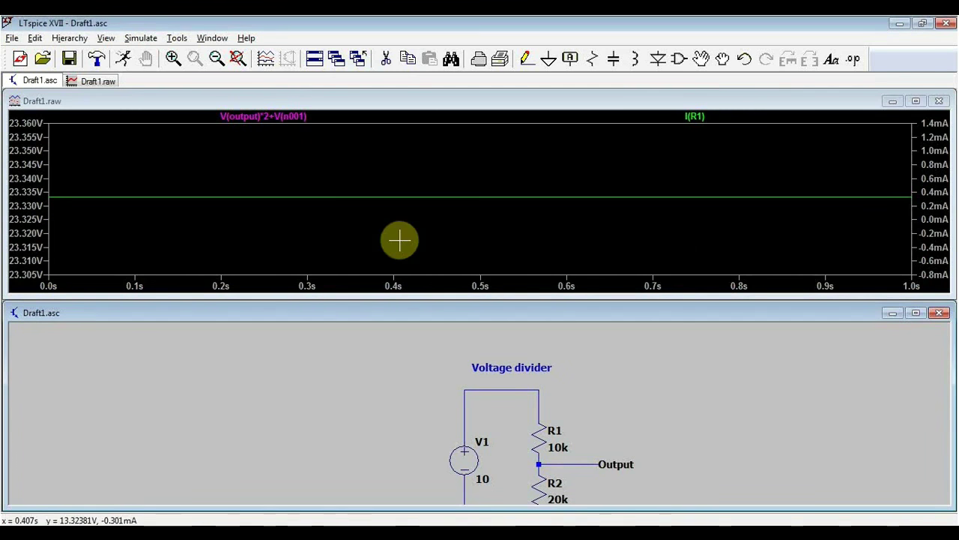
{"action": "left_click", "coordinate": [732, 325]}
Plot R1's power dissipation, V(N001,Output)*I(R1), about 1.111 mW, with the thermometer probe.
{"action": "scroll", "coordinate": [567, 431], "scroll_direction": "down", "scroll_amount": 1}
{"action": "scroll", "coordinate": [568, 431], "scroll_direction": "up", "scroll_amount": 1}
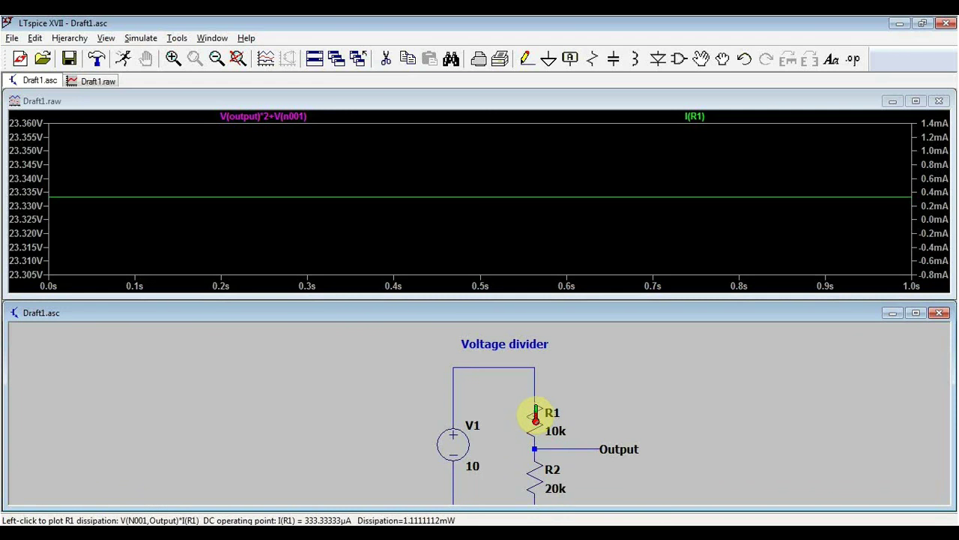
{"action": "left_click", "coordinate": [536, 416]}
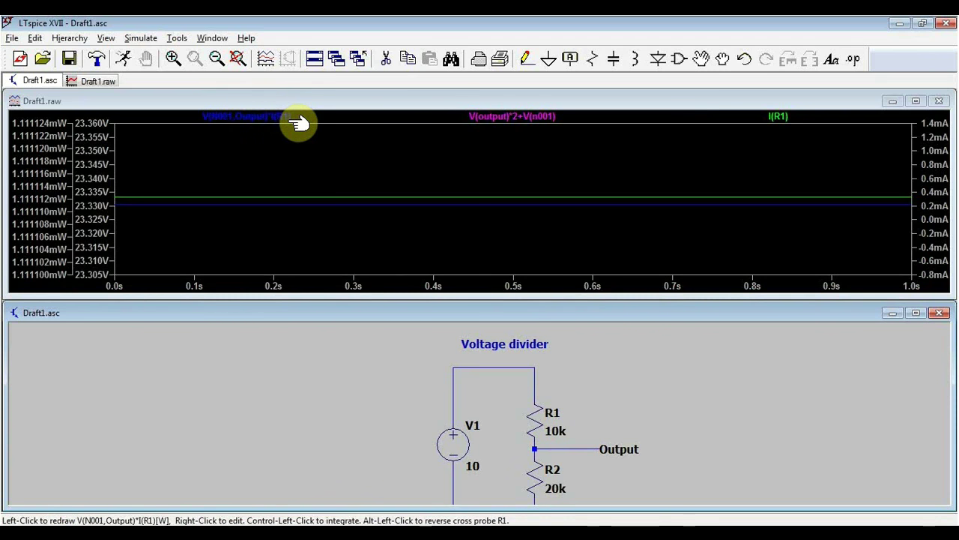
{"action": "right_click", "coordinate": [509, 118]}
Delete the V(output)*2+V(n001) and I(R1) traces and zoom R1's dissipation to 0–2.2 mW.
{"action": "left_click", "coordinate": [489, 274]}
{"action": "right_click", "coordinate": [270, 117]}
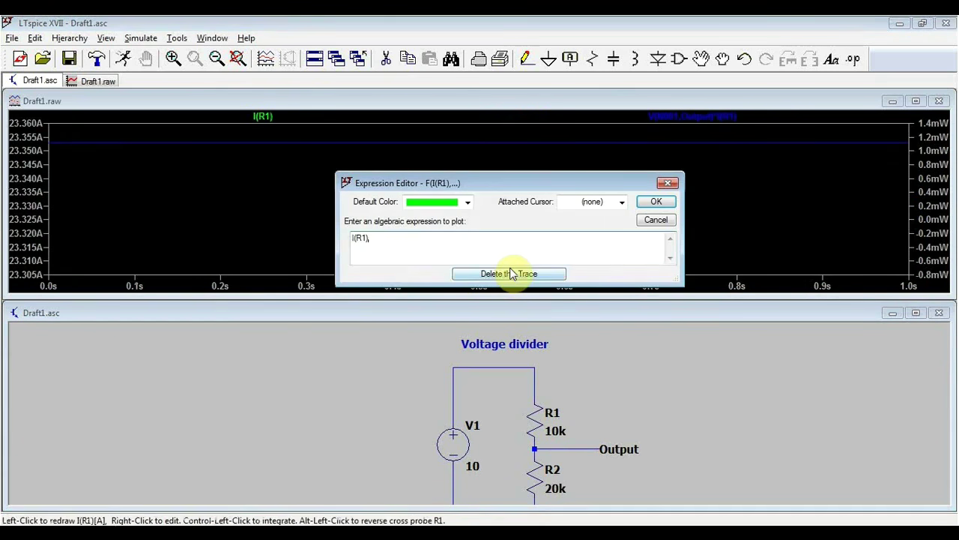
{"action": "left_click", "coordinate": [491, 274]}
{"action": "right_click", "coordinate": [286, 173]}
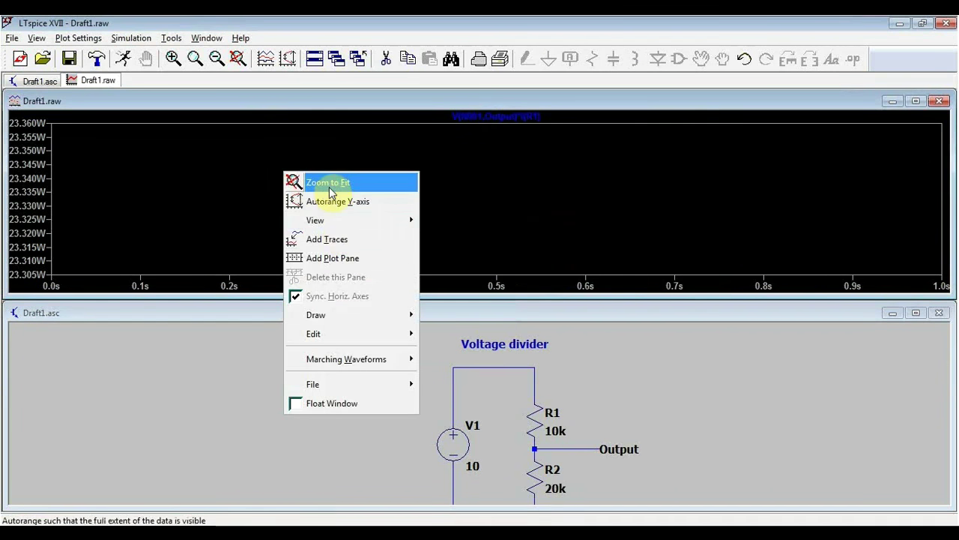
{"action": "left_click", "coordinate": [332, 187]}
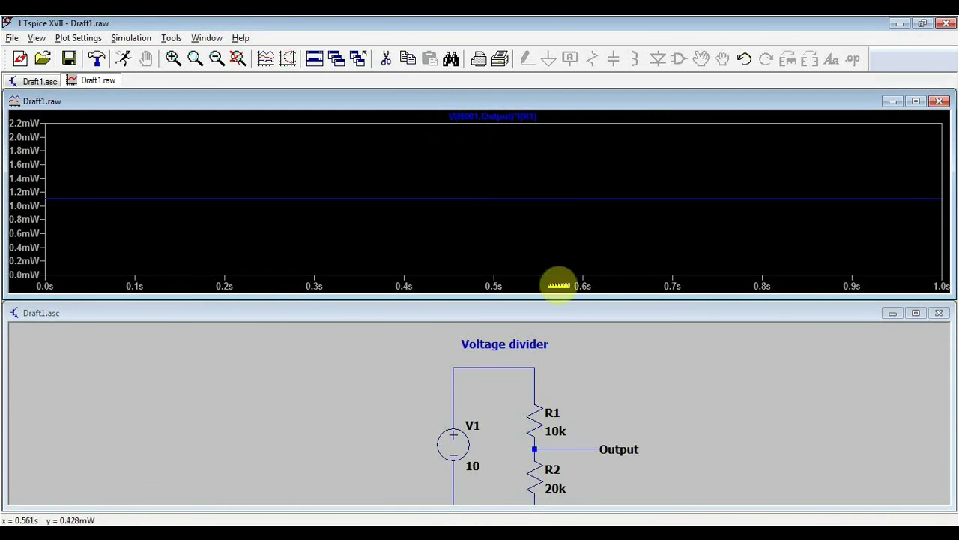
{"action": "left_click", "coordinate": [435, 475]}
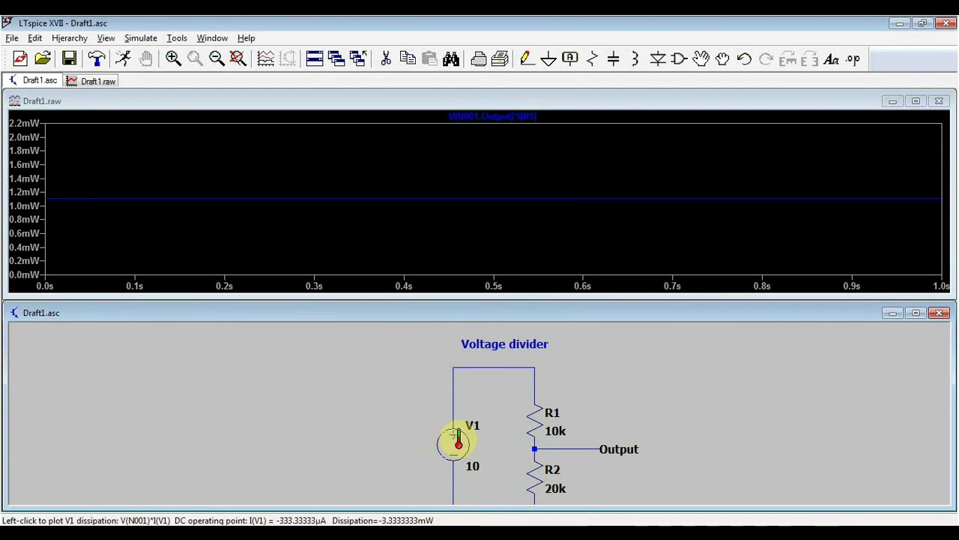
Plot V1's power and the R1 and R2 currents, ending with only I(R1) near 0.33 mA.
{"action": "left_click", "coordinate": [445, 448], "text": "alt"}
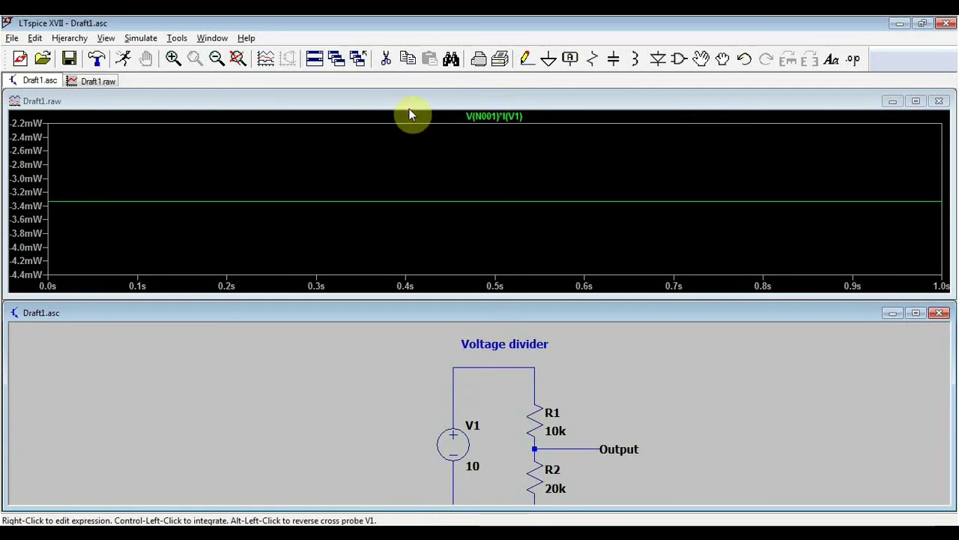
{"action": "left_click", "coordinate": [539, 415]}
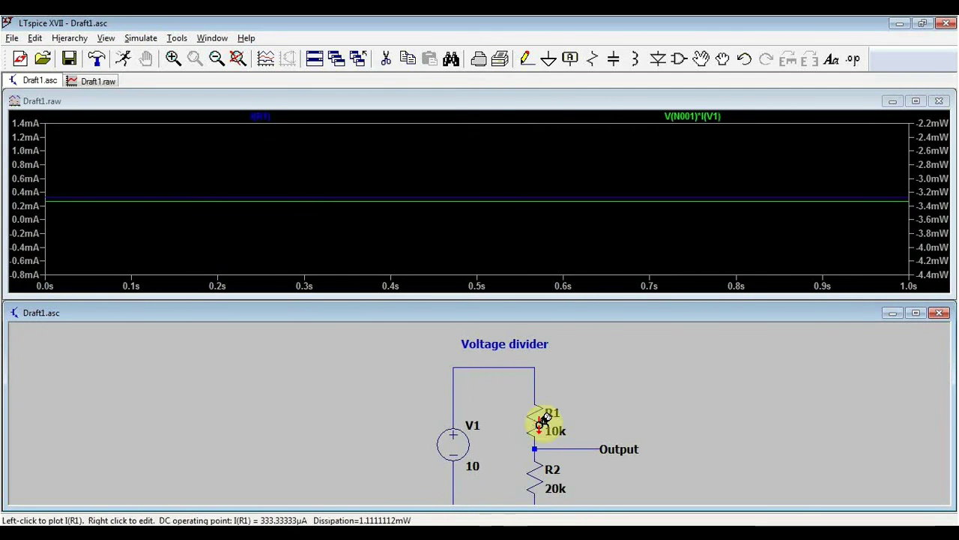
{"action": "left_click", "coordinate": [539, 474]}
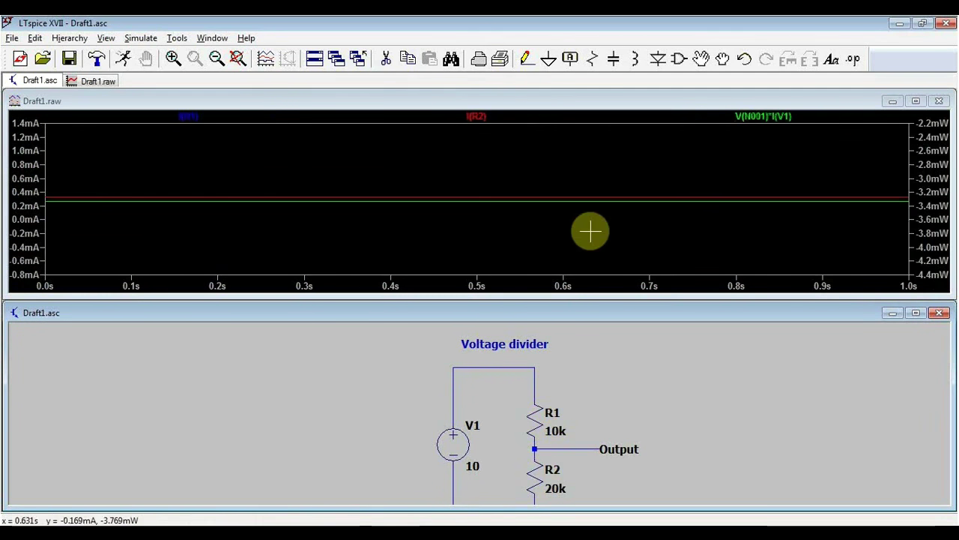
{"action": "left_click", "coordinate": [543, 415]}
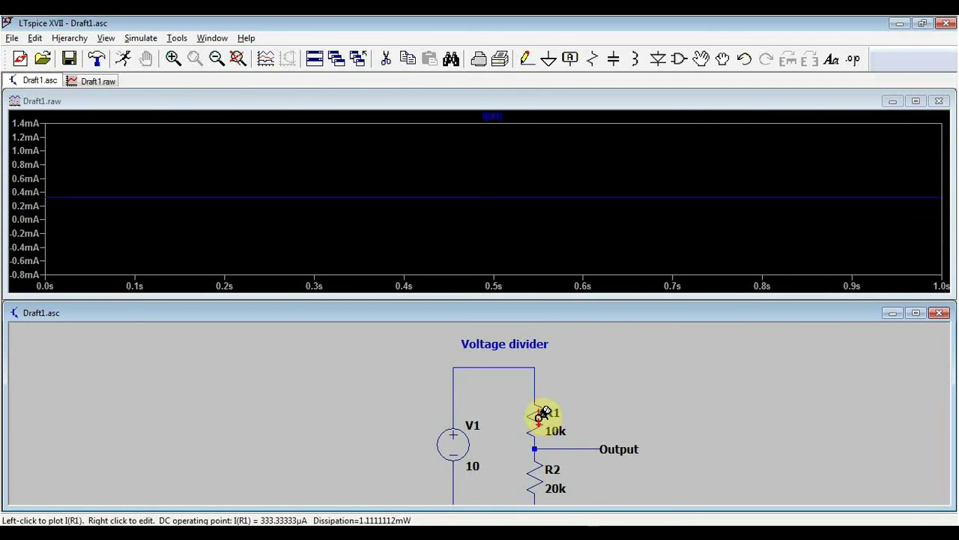
Plot V(output), V(n001) and the voltage across R1, V(Output,N001), alongside I(R1).
{"action": "left_click", "coordinate": [534, 448]}
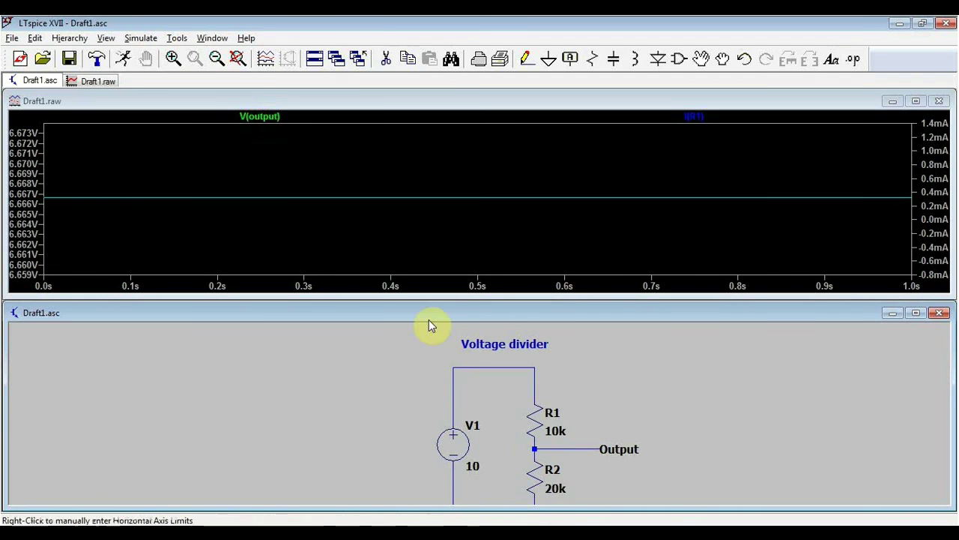
{"action": "left_click", "coordinate": [472, 361]}
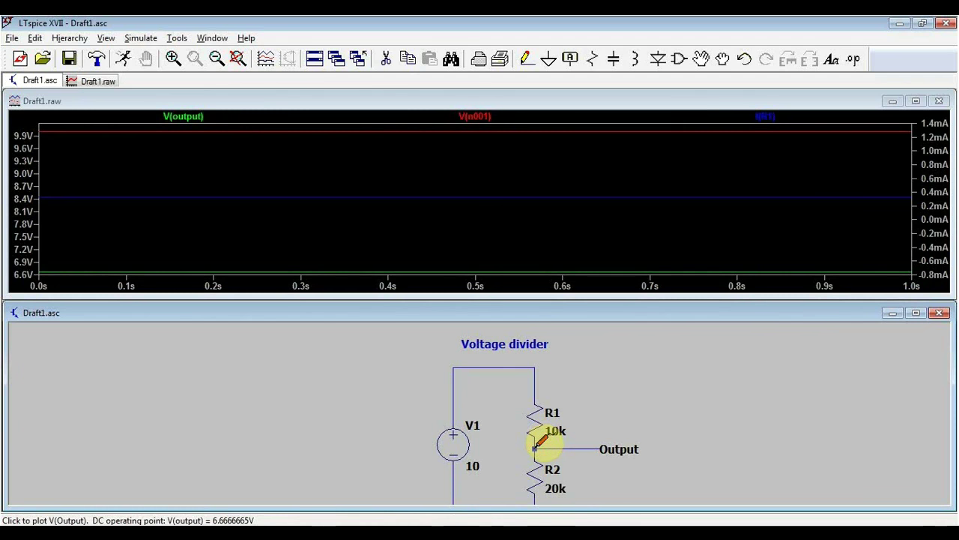
{"action": "mouse_move", "coordinate": [534, 447]}
{"action": "left_mouse_down"}
{"action": "mouse_move", "coordinate": [452, 385]}
{"action": "mouse_move", "coordinate": [463, 382]}
{"action": "left_mouse_up"}
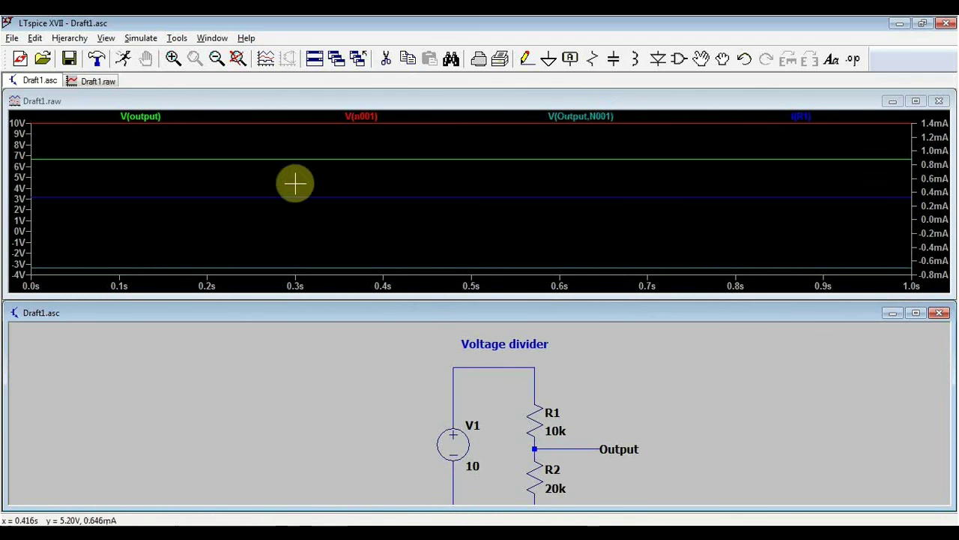
{"action": "scroll", "coordinate": [651, 371], "scroll_direction": "down", "scroll_amount": 1}
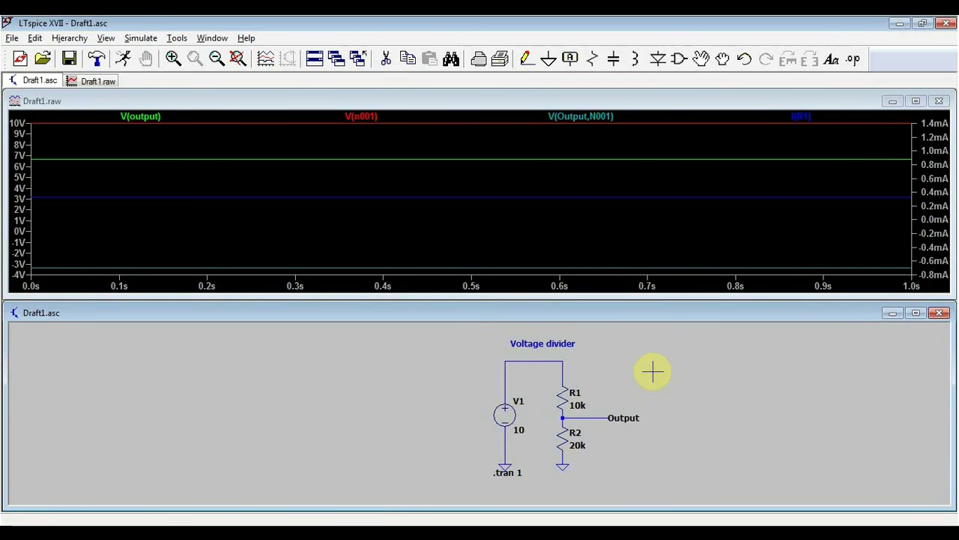
Add a 10n capacitor C1 from Output to ground and plot only V(output), about 6.667 V.
{"action": "left_click", "coordinate": [616, 60]}
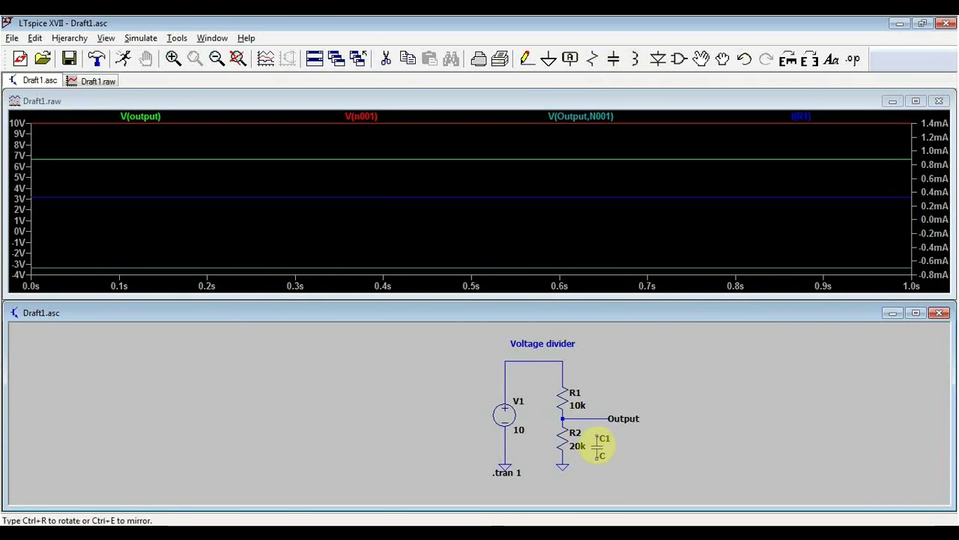
{"action": "left_click", "coordinate": [599, 446]}
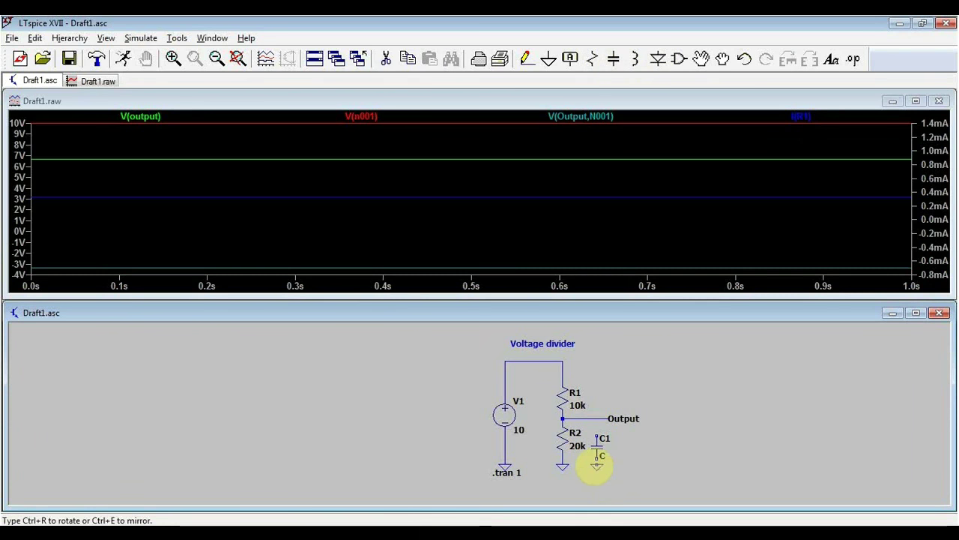
{"action": "left_click", "coordinate": [527, 58]}
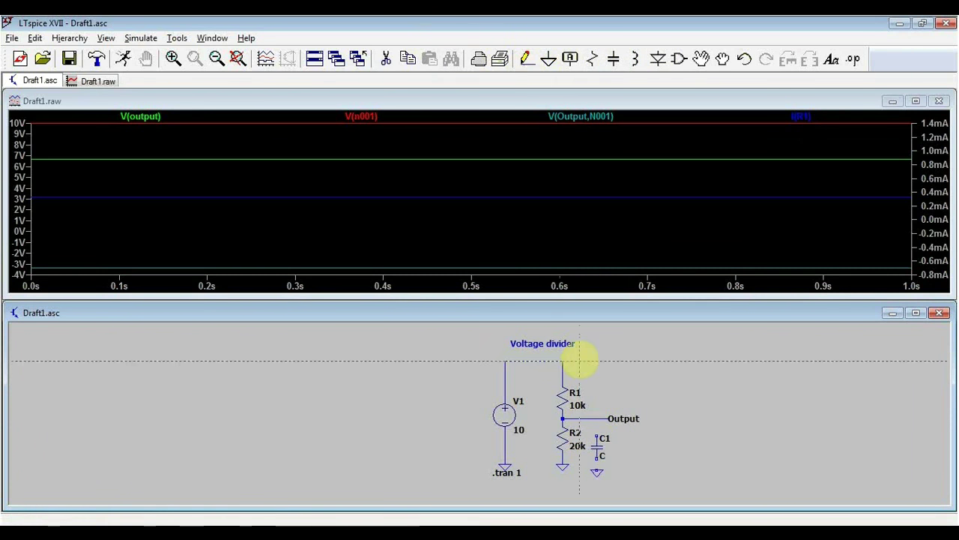
{"action": "left_click", "coordinate": [597, 436]}
{"action": "left_click", "coordinate": [596, 418]}
{"action": "key", "text": "Escape"}
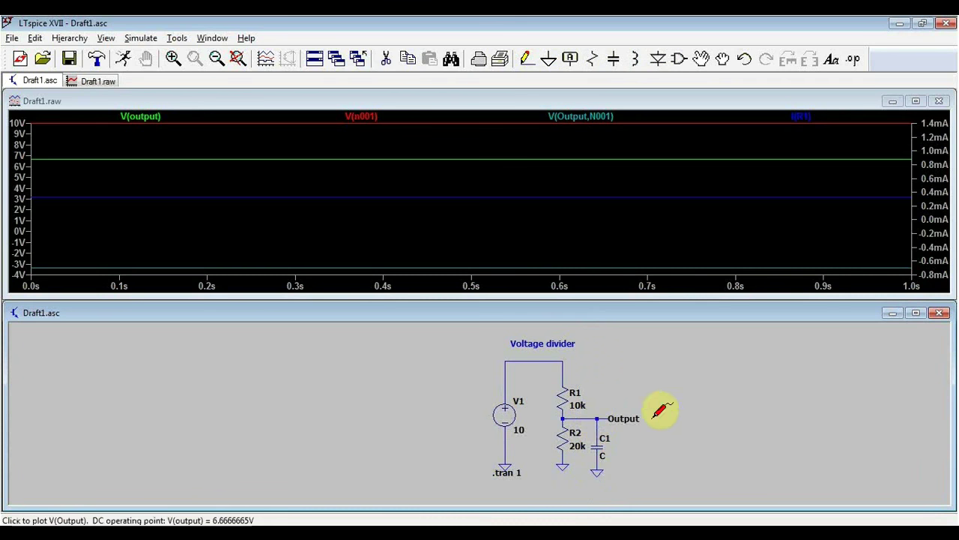
{"action": "right_click", "coordinate": [604, 451]}
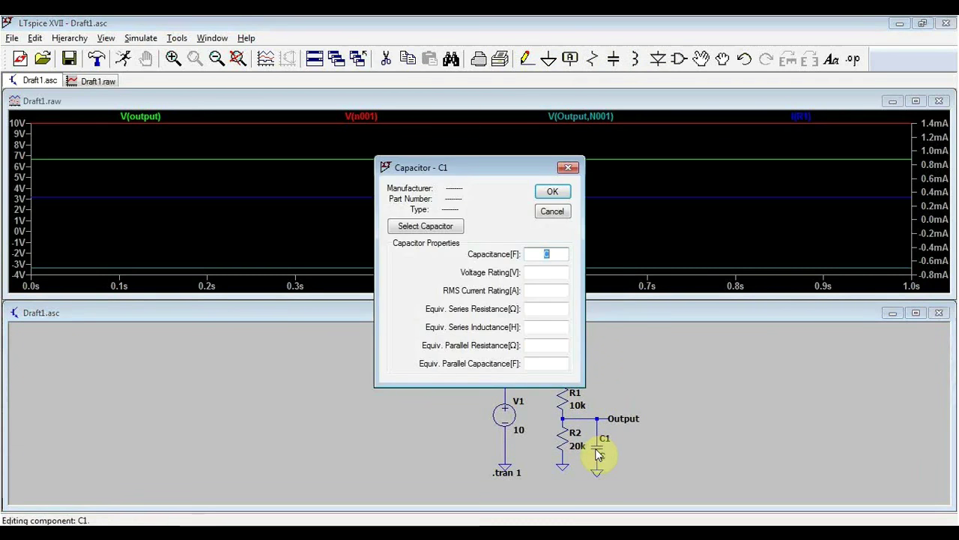
{"action": "key", "text": "Return"}
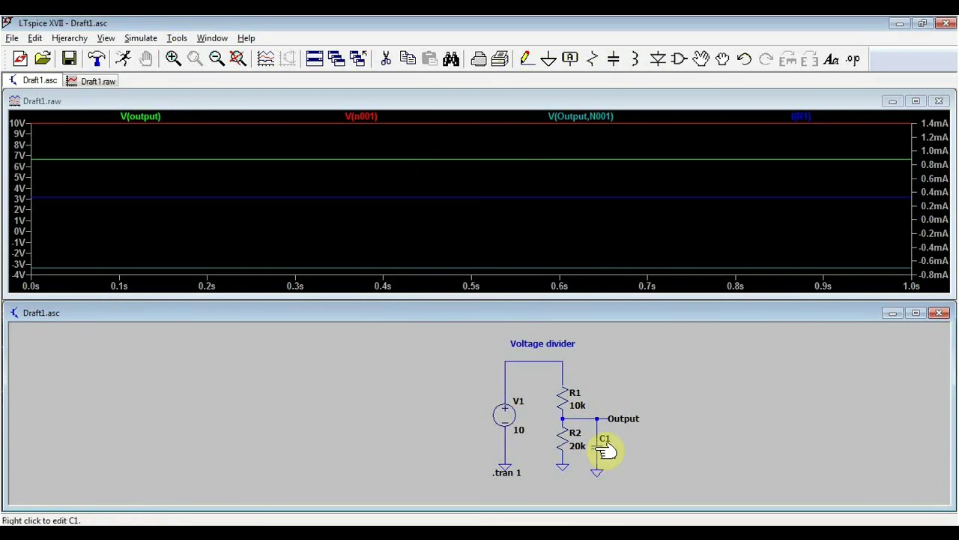
{"action": "left_click", "coordinate": [599, 416]}
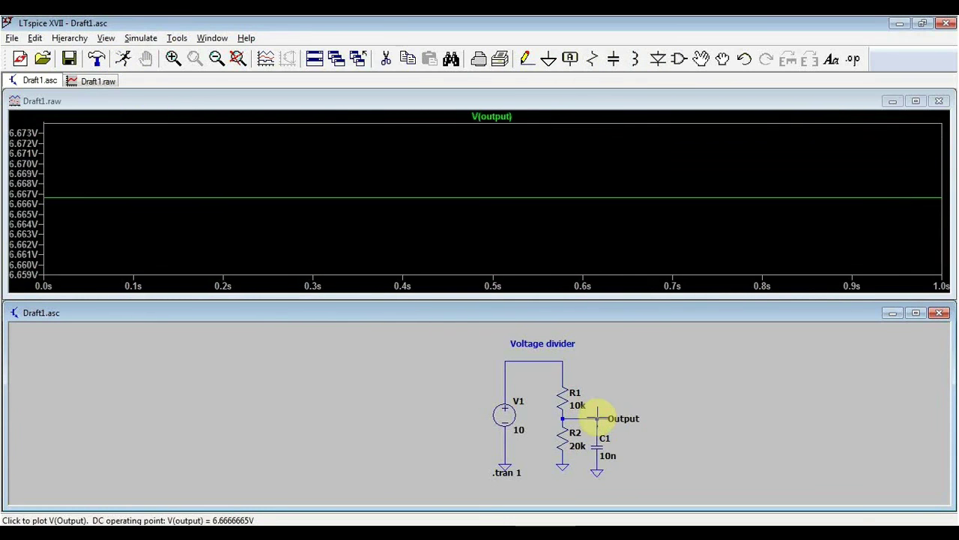
Enable 'Start external DC supply voltages at 0V', making the directive '.tran 1 startup'.
{"action": "left_click", "coordinate": [141, 39]}
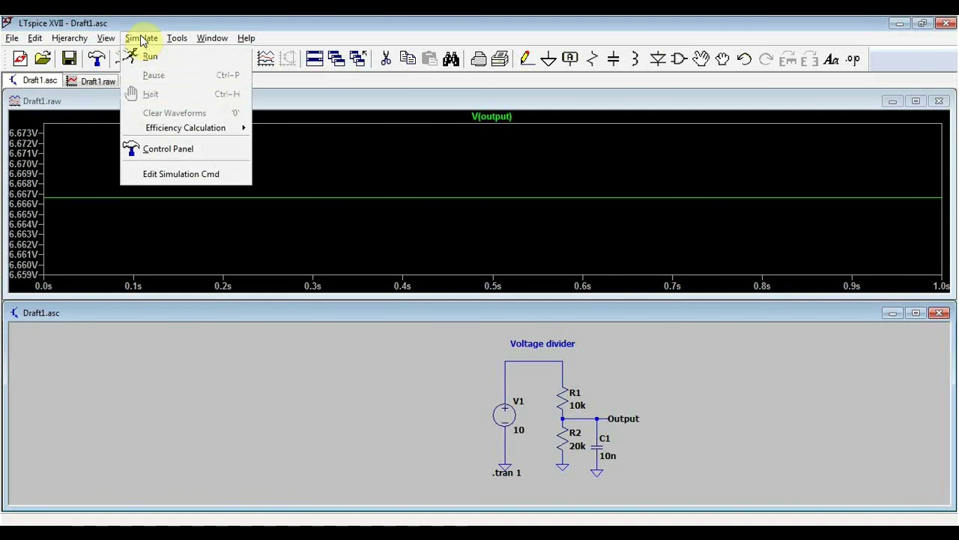
{"action": "left_click", "coordinate": [166, 174]}
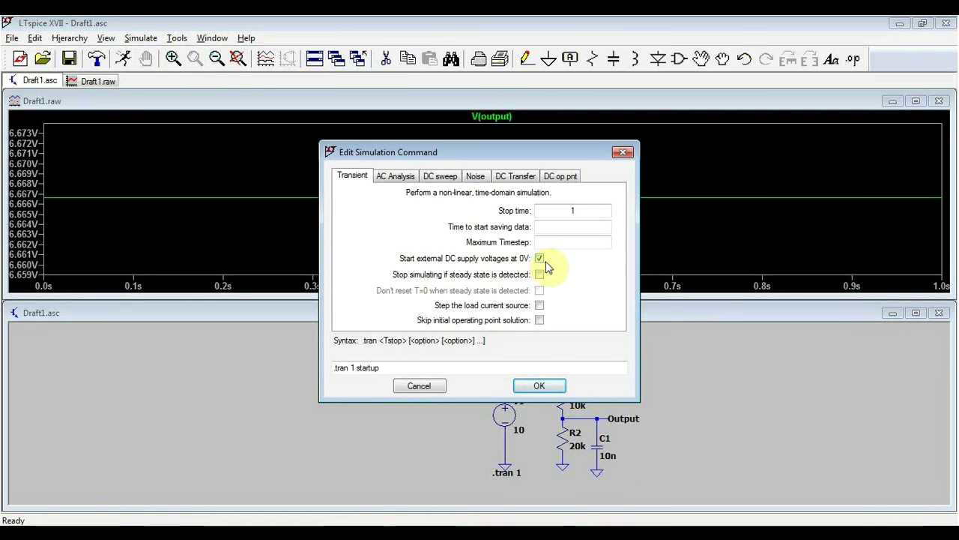
{"action": "left_click", "coordinate": [550, 383]}
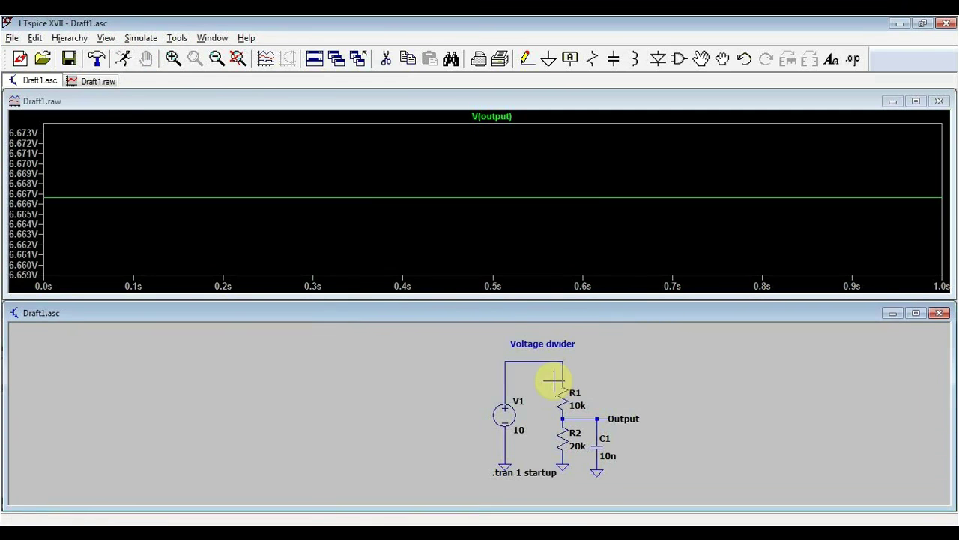
Rerun the startup simulation and zoom to the first 2 ms of V(output).
{"action": "left_click", "coordinate": [124, 60]}
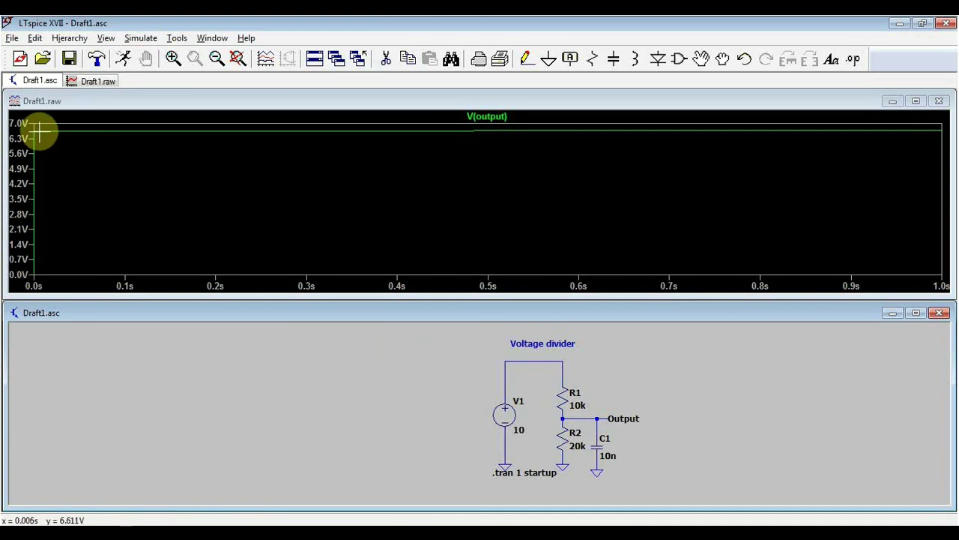
{"action": "left_click_drag", "start_coordinate": [57, 120], "coordinate": [21, 276]}
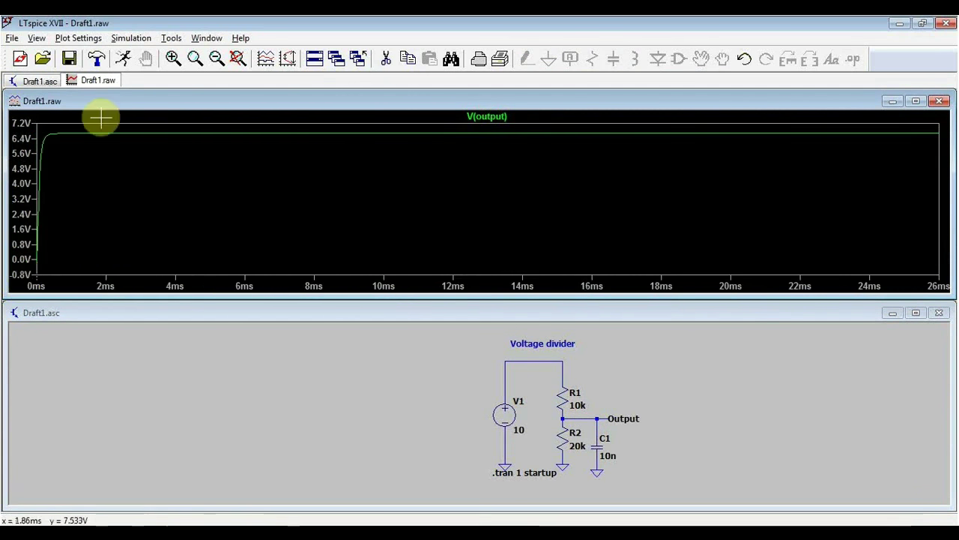
{"action": "left_click_drag", "start_coordinate": [100, 118], "coordinate": [26, 276]}
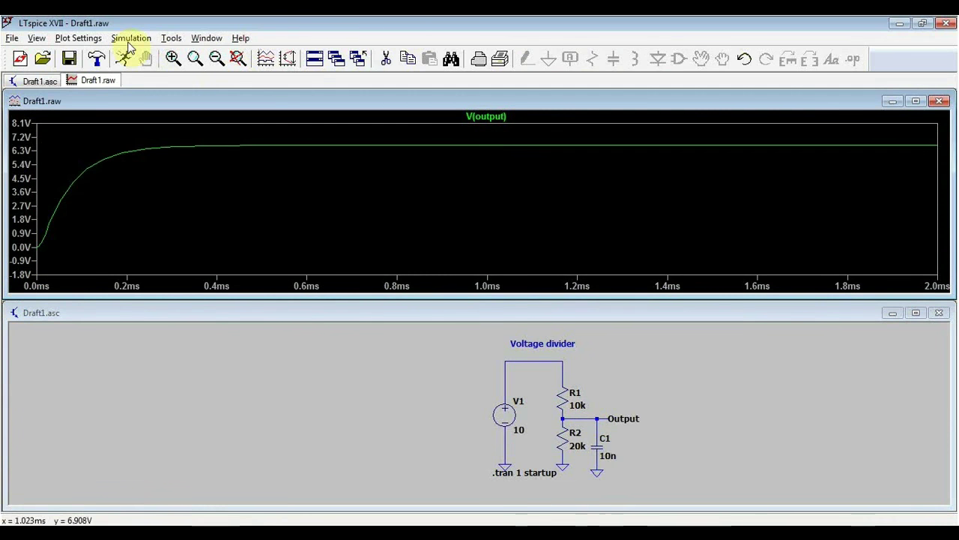
{"action": "left_click", "coordinate": [594, 414]}
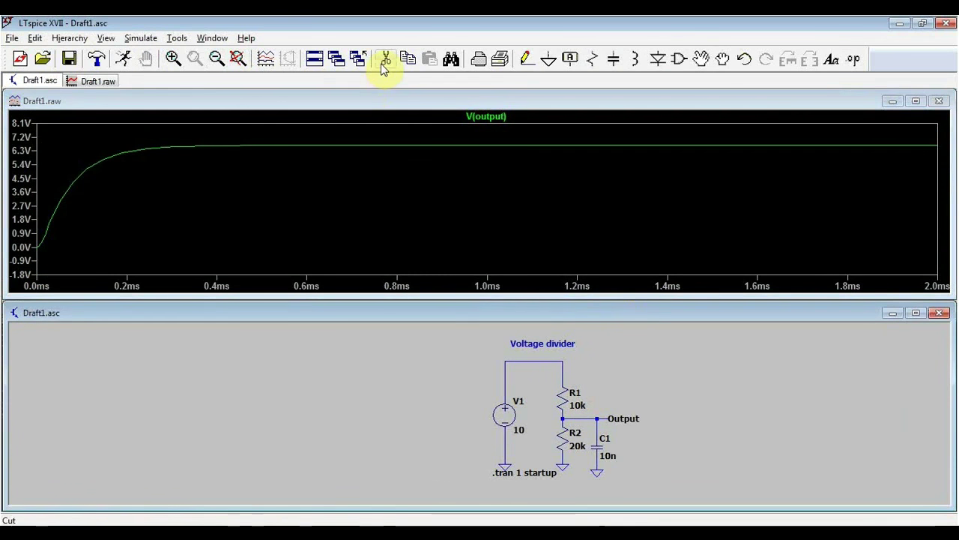
Disconnect C1's wire, rerun, and zoom the V(output) ramp to 0–50 µs.
{"action": "left_click", "coordinate": [384, 64]}
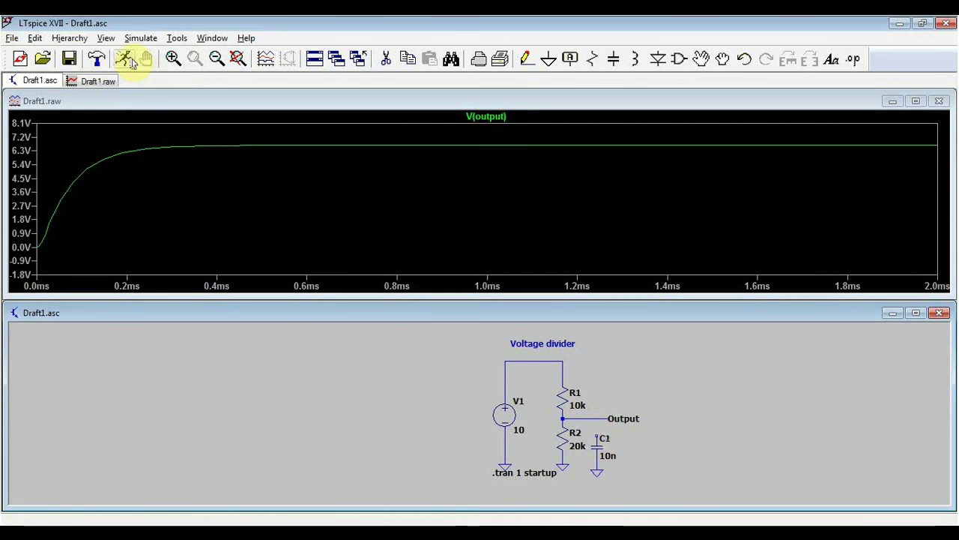
{"action": "left_click", "coordinate": [126, 60]}
{"action": "left_click_drag", "start_coordinate": [55, 123], "coordinate": [21, 290]}
{"action": "left_click_drag", "start_coordinate": [43, 123], "coordinate": [30, 262]}
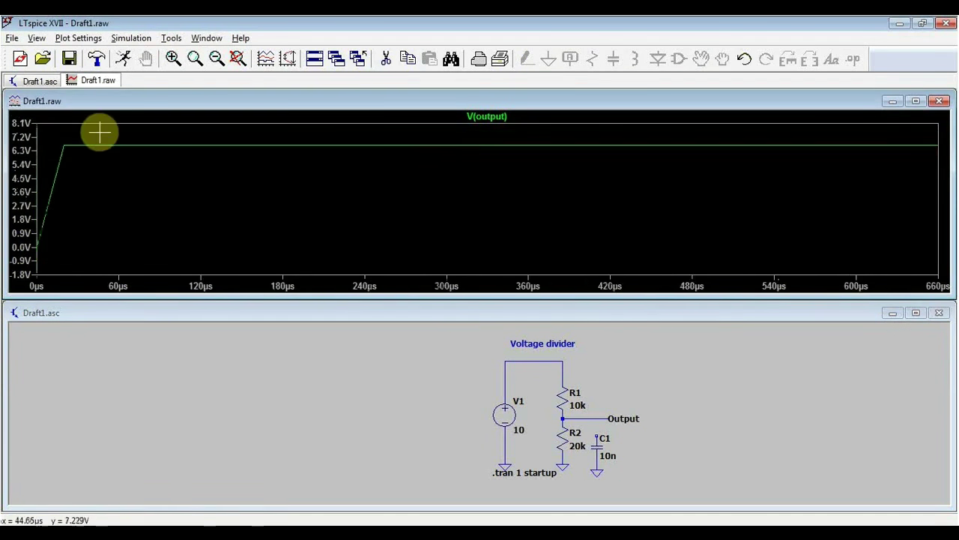
{"action": "left_click_drag", "start_coordinate": [98, 133], "coordinate": [22, 272]}
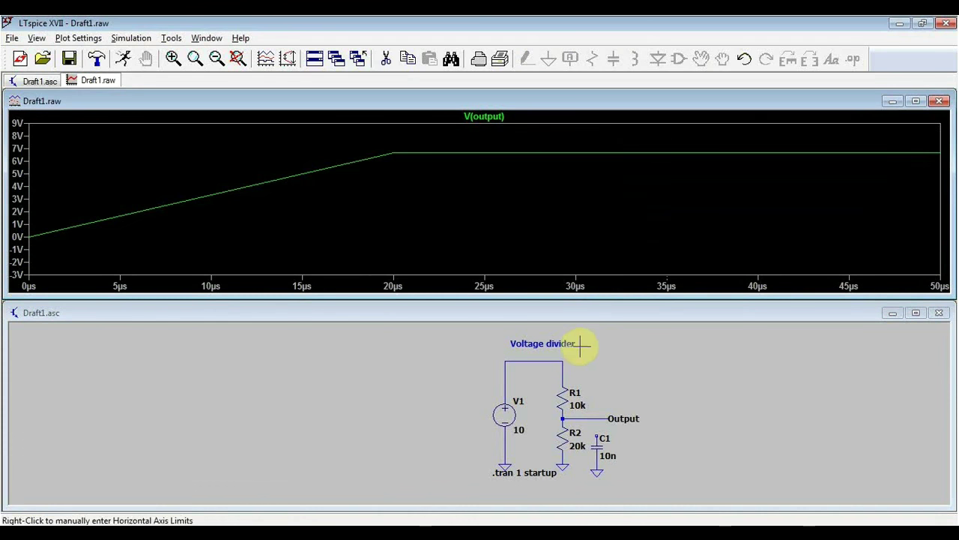
{"action": "left_click", "coordinate": [567, 318]}
Change the transient command to '.tran 10m startup' and rerun the simulation.
{"action": "left_click", "coordinate": [141, 37]}
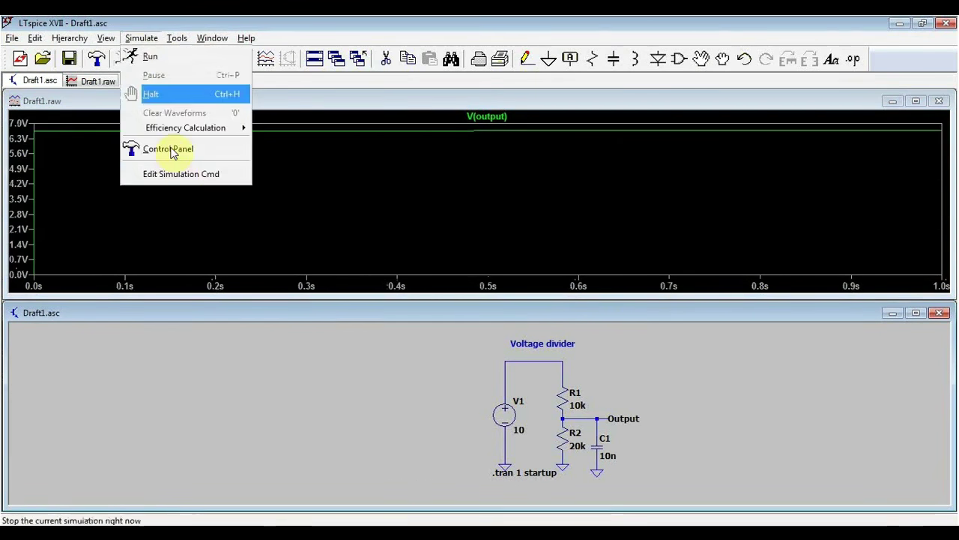
{"action": "left_click", "coordinate": [176, 172]}
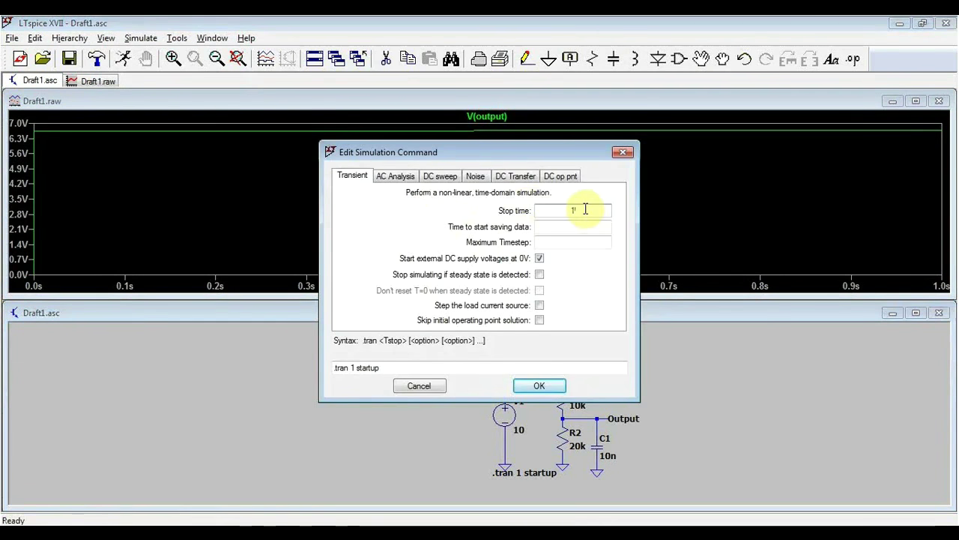
{"action": "left_click", "coordinate": [586, 210]}
{"action": "type", "text": "0m"}
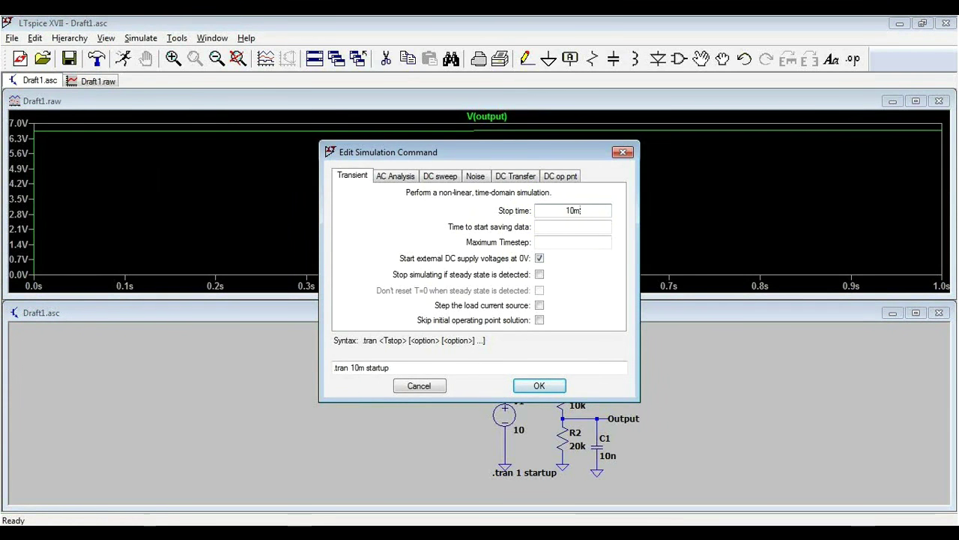
{"action": "key", "text": "Return"}
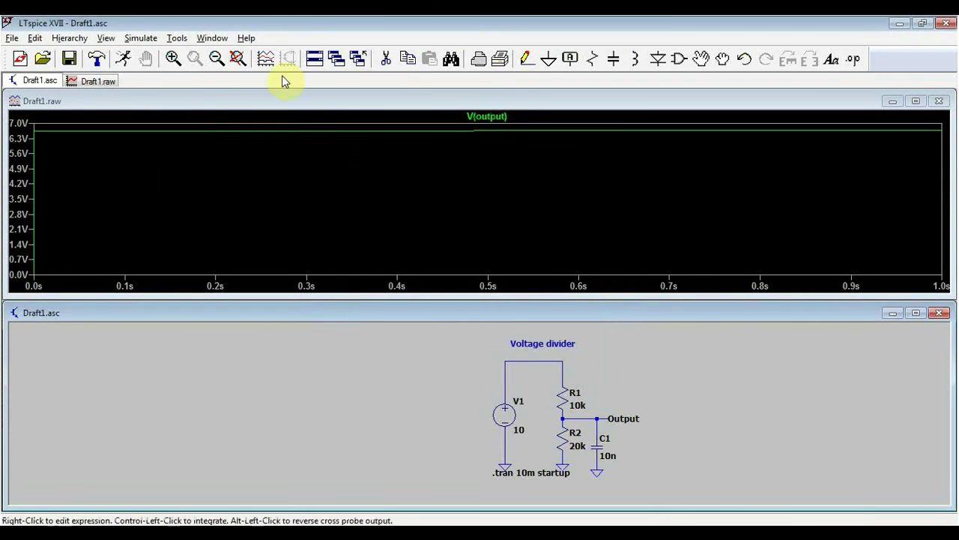
{"action": "left_click", "coordinate": [128, 59]}
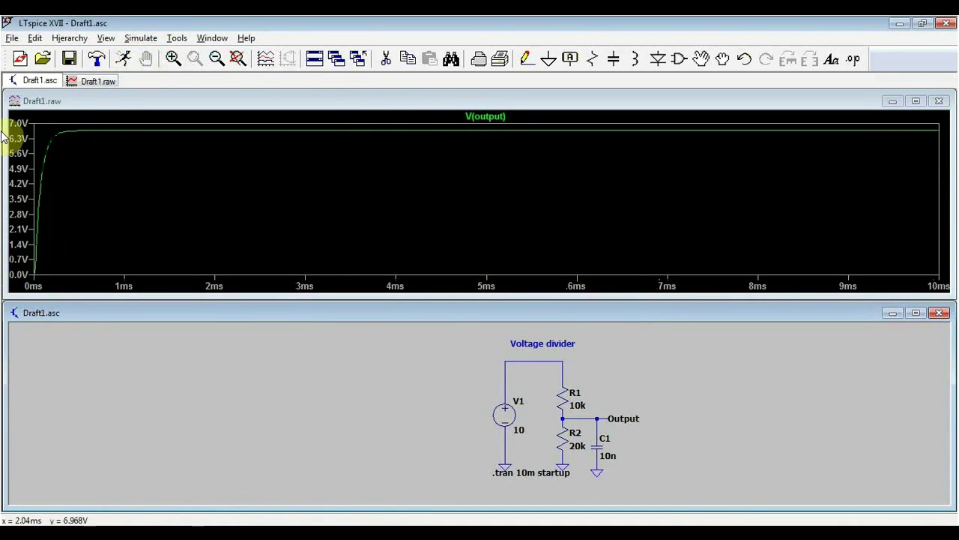